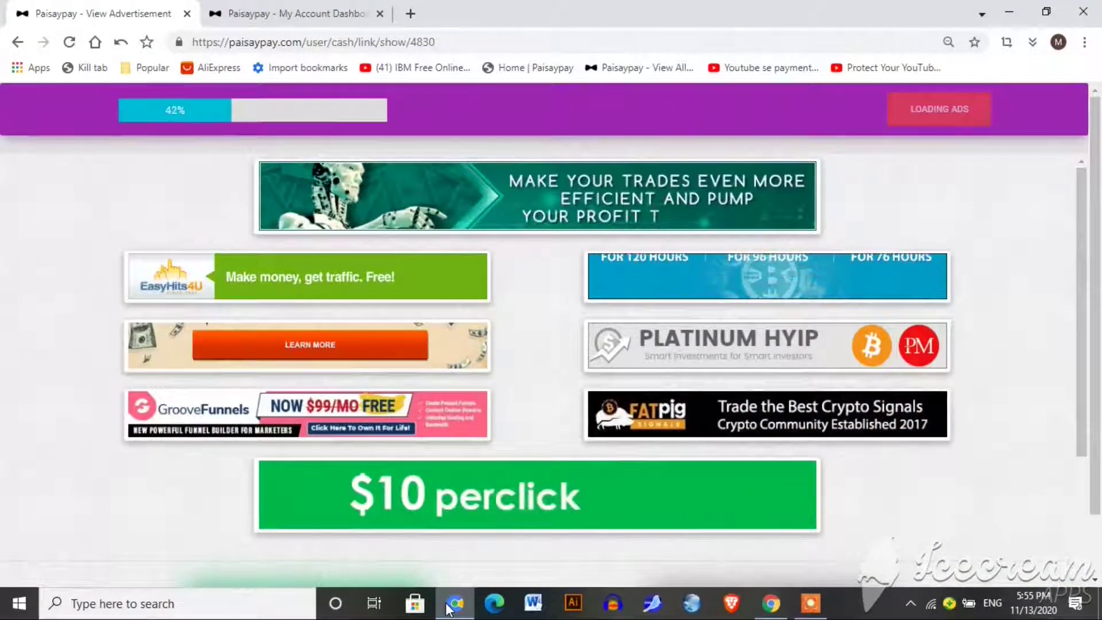
# Refresh the account dashboard and check the account balance while the advertisement loads
pyautogui.click(317, 12)
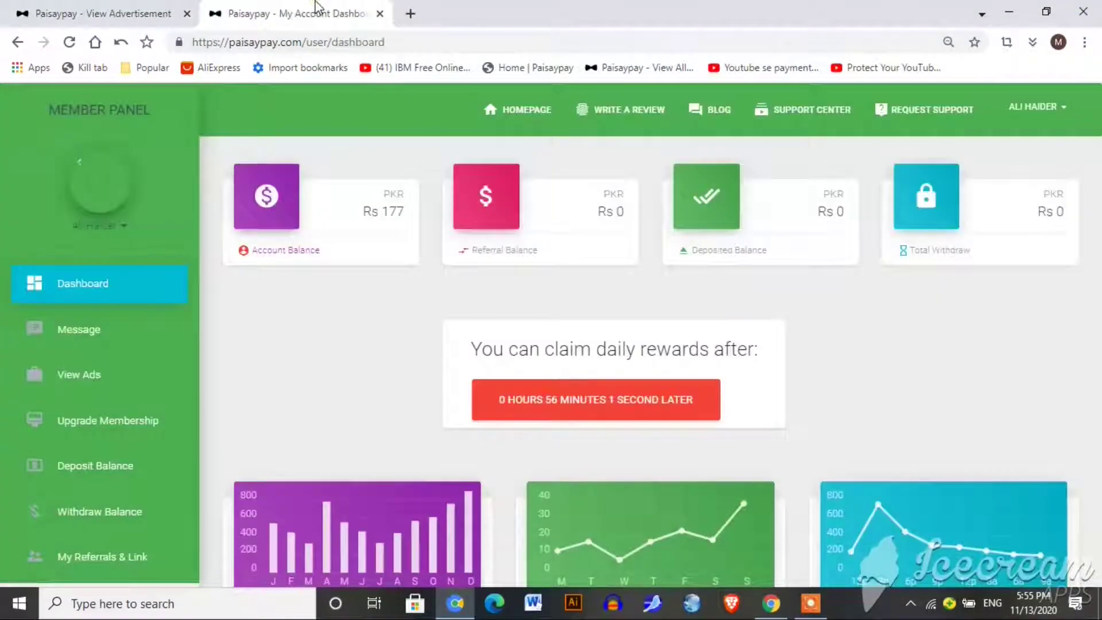
pyautogui.press('F5')
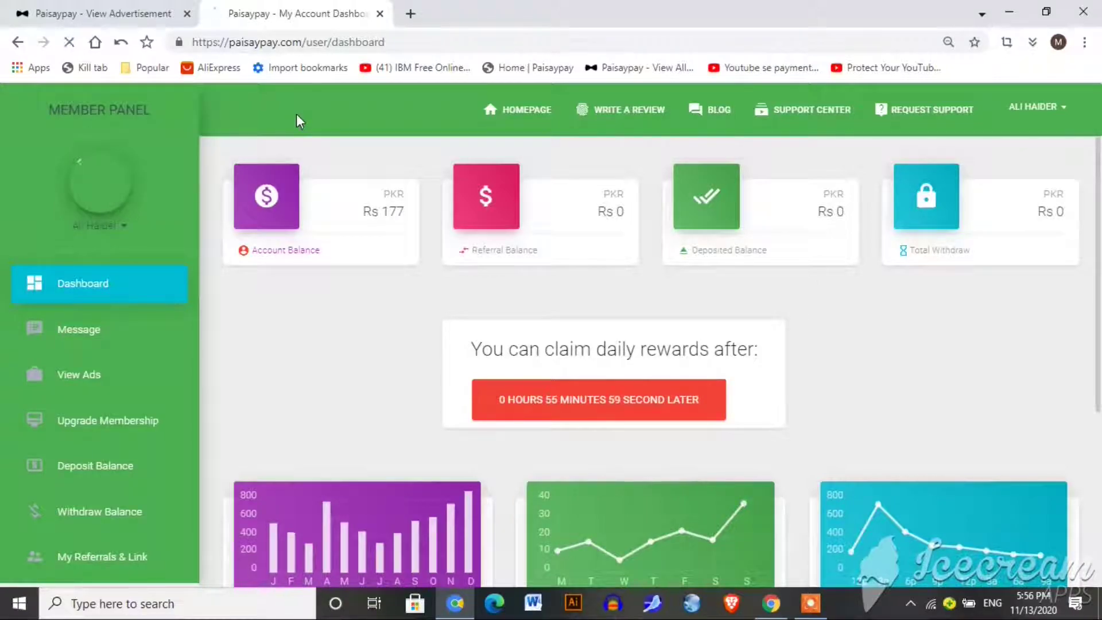
pyautogui.click(114, 11)
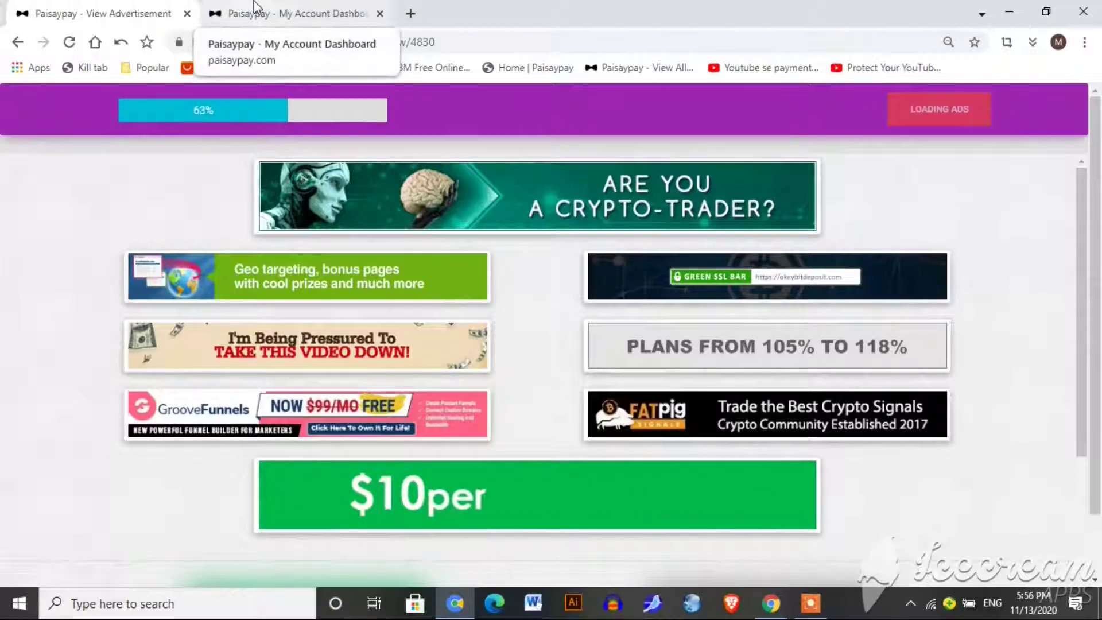
pyautogui.click(252, 8)
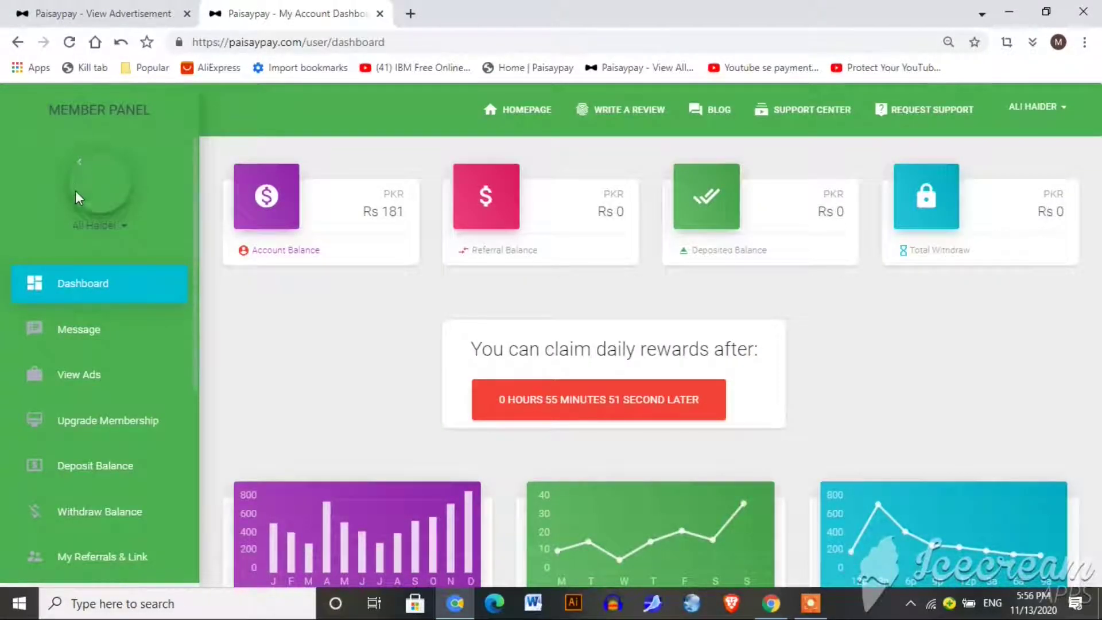
# Open the member profile for editing and review its personal details, password and withdrawal PIN fields
pyautogui.click(125, 230)
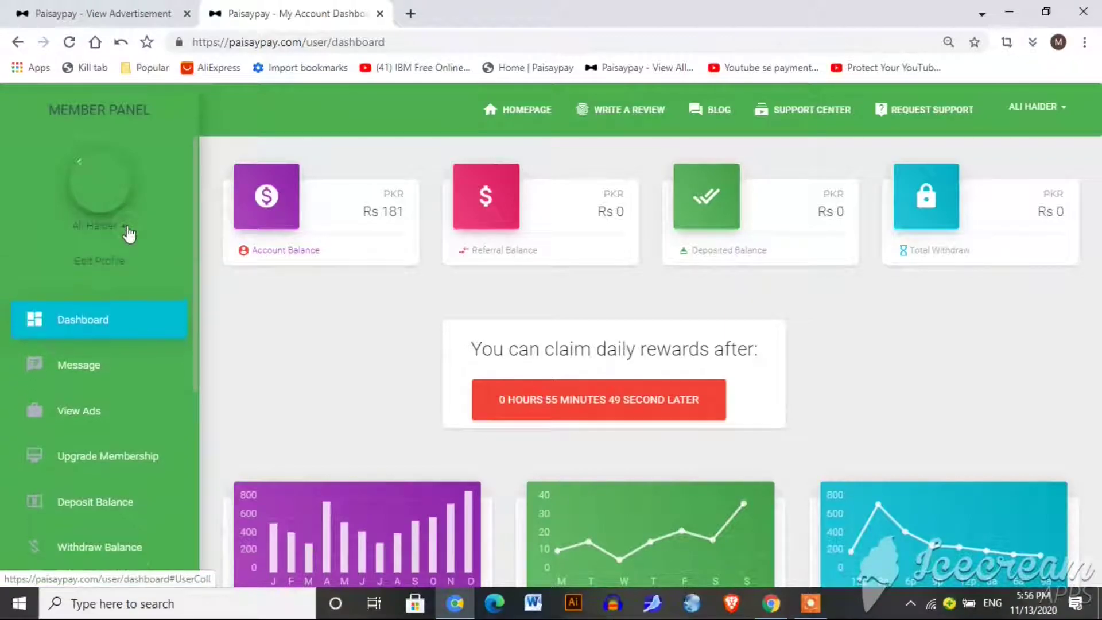
pyautogui.click(113, 263)
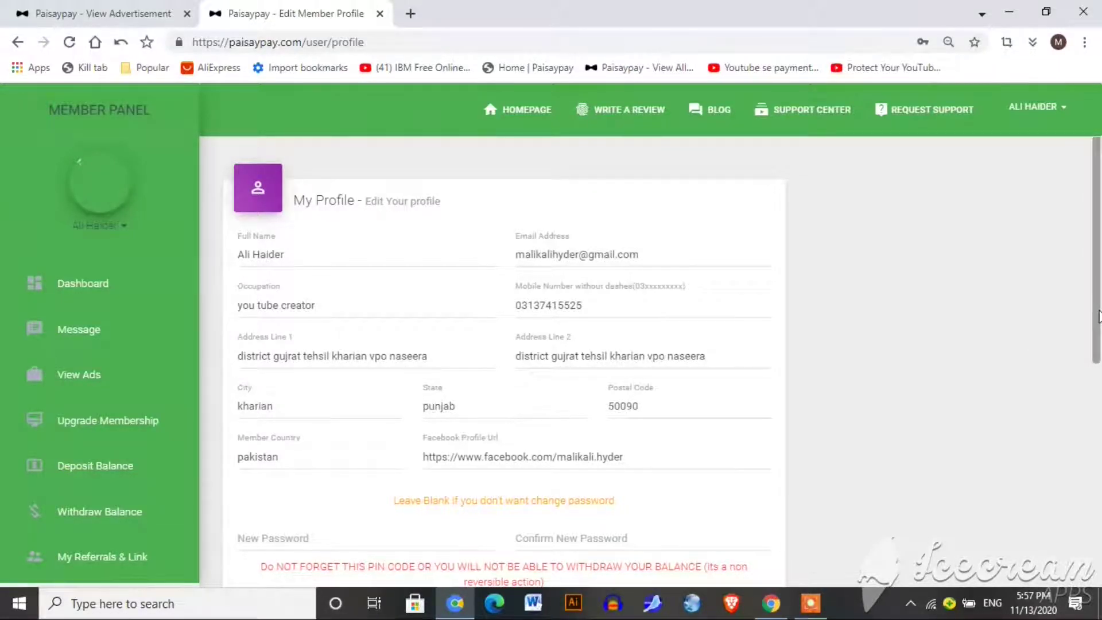
pyautogui.scroll(-4, 1098, 402)
pyautogui.scroll(-3, 1099, 439)
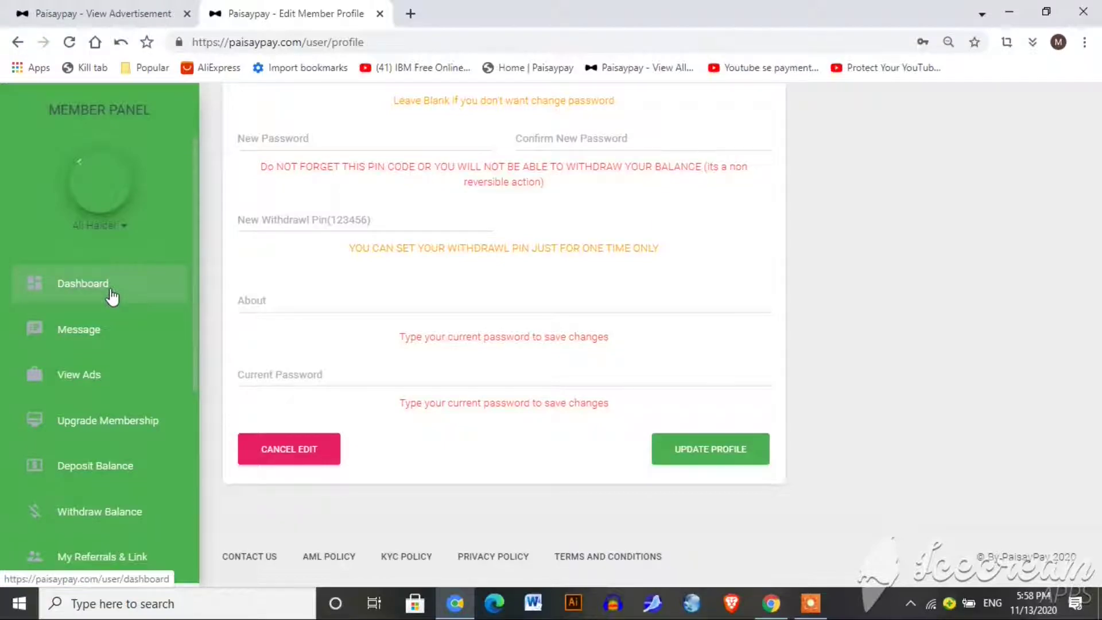
# Open the balance withdrawal page, and confirm the earnings of the fully loaded advertisement
pyautogui.click(115, 519)
pyautogui.click(114, 13)
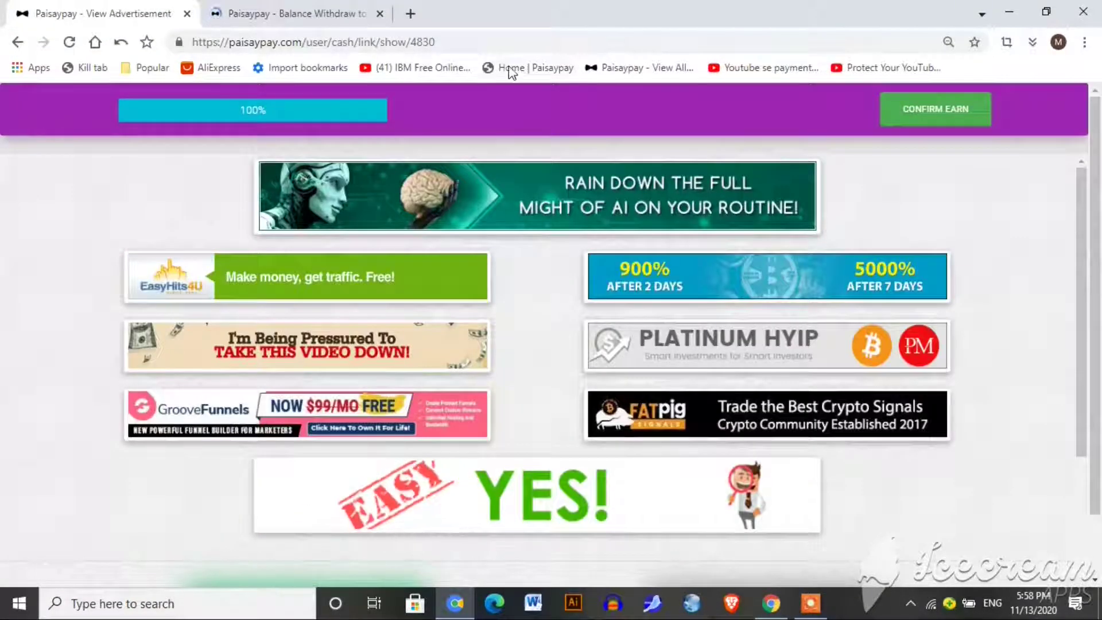
pyautogui.click(935, 111)
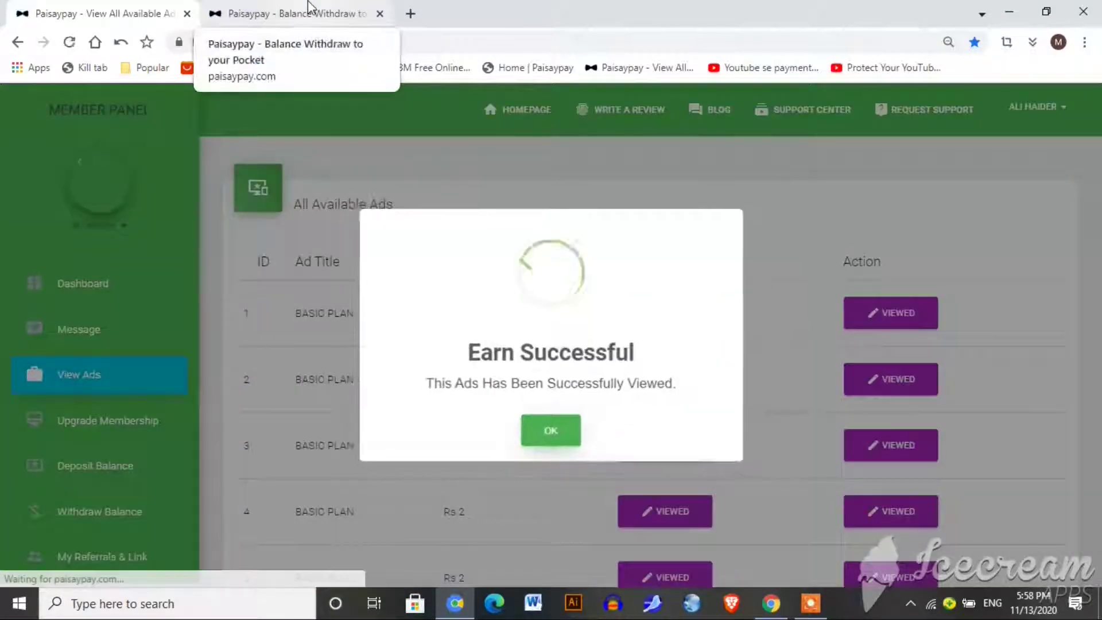
pyautogui.click(556, 431)
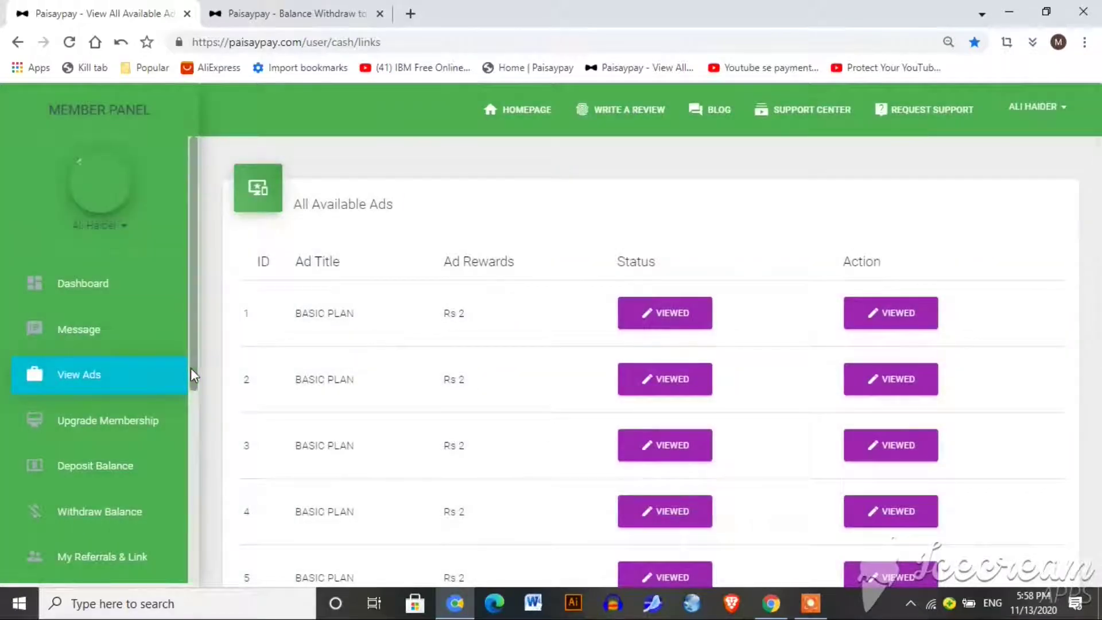
# In the withdrawal form, choose EasyPaisa as the gateway and fill in the account holder's name and account number
pyautogui.click(278, 7)
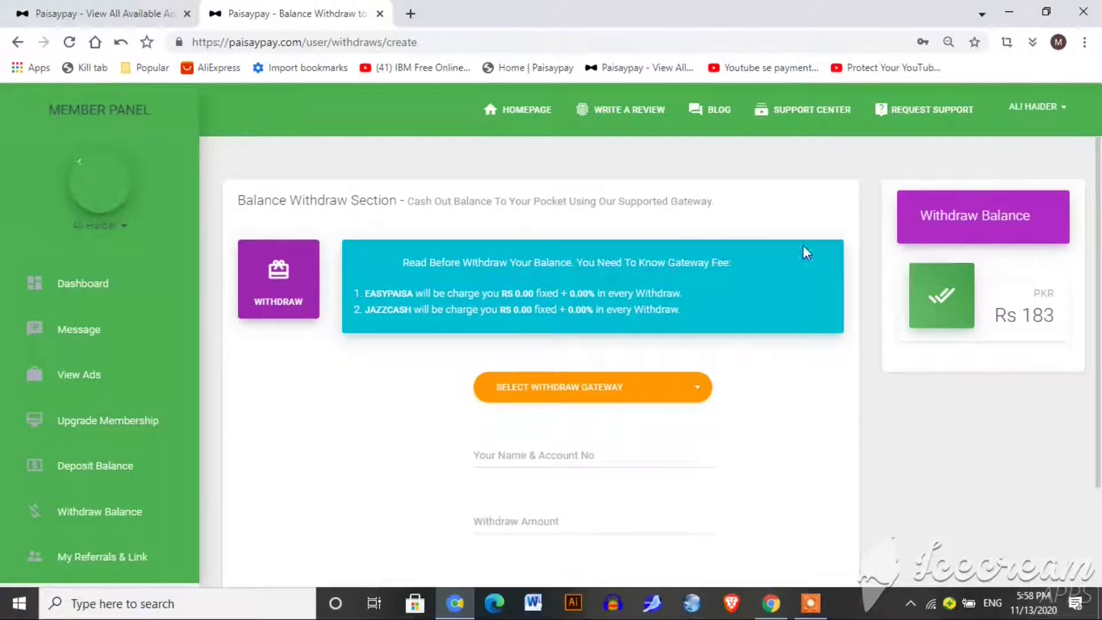
pyautogui.click(630, 390)
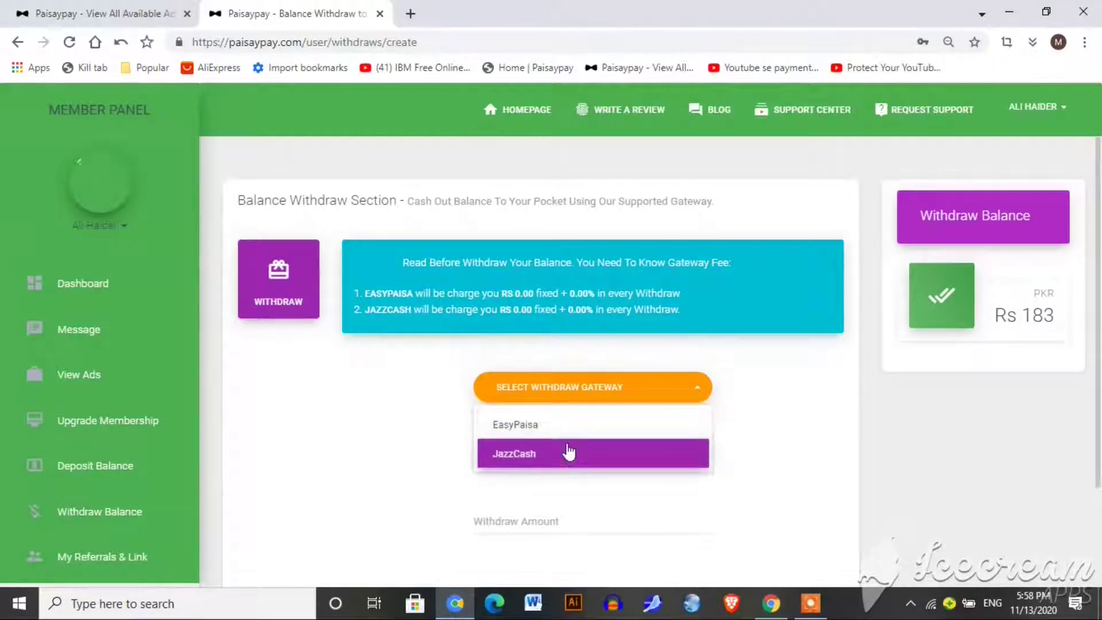
pyautogui.click(571, 435)
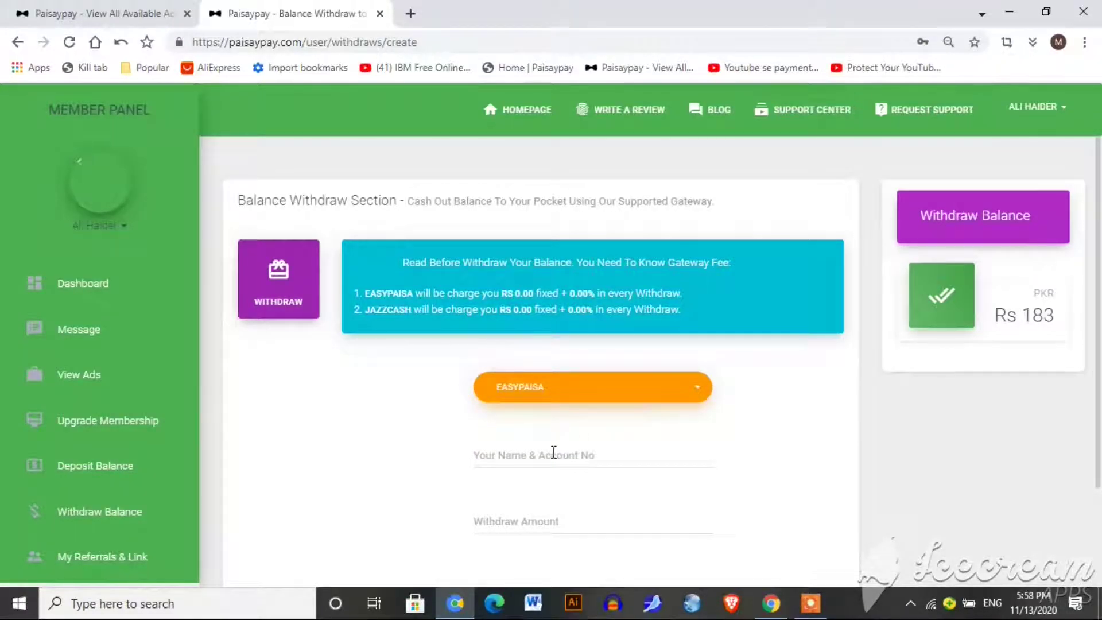
pyautogui.click(552, 453)
pyautogui.click(550, 557)
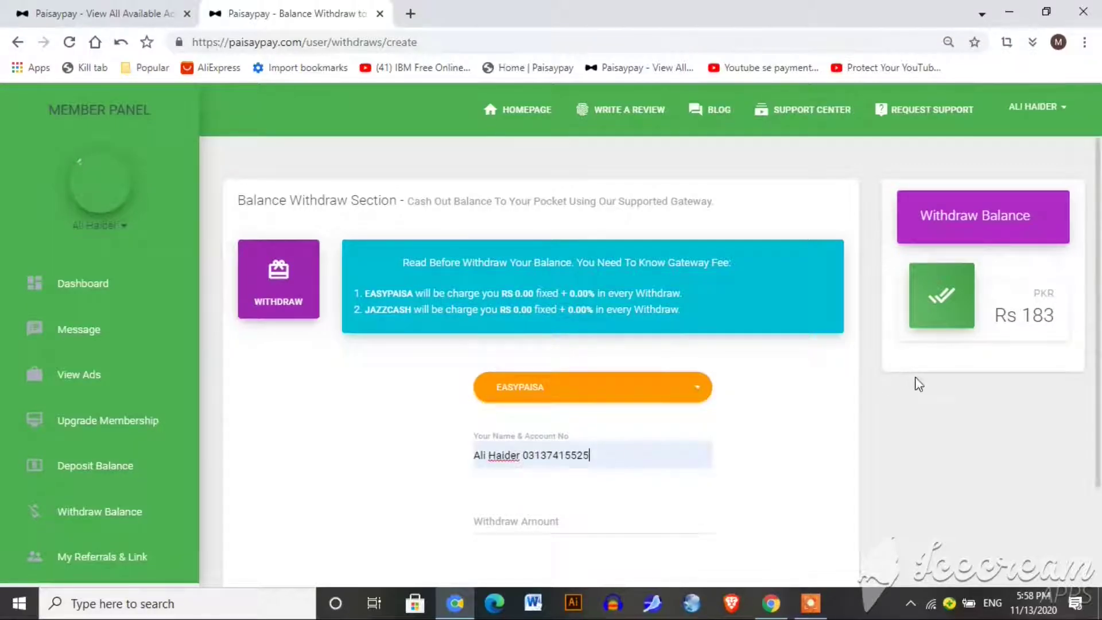
# Set the withdraw amount to 183, submit the withdrawal request and dismiss the confirmation
pyautogui.scroll(-3, 591, 438)
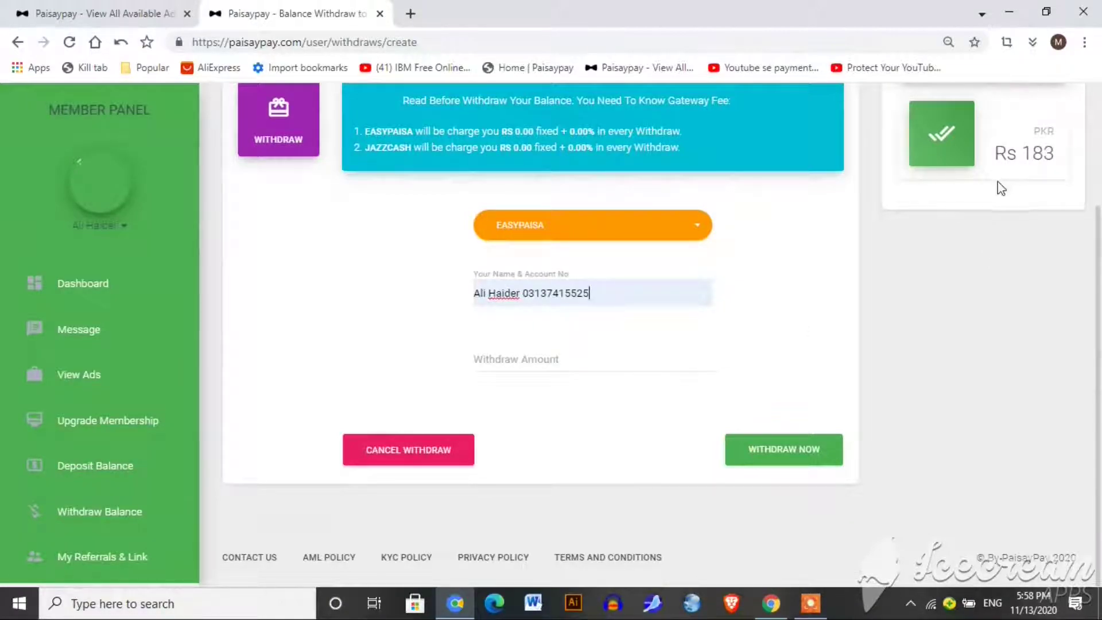
pyautogui.click(544, 353)
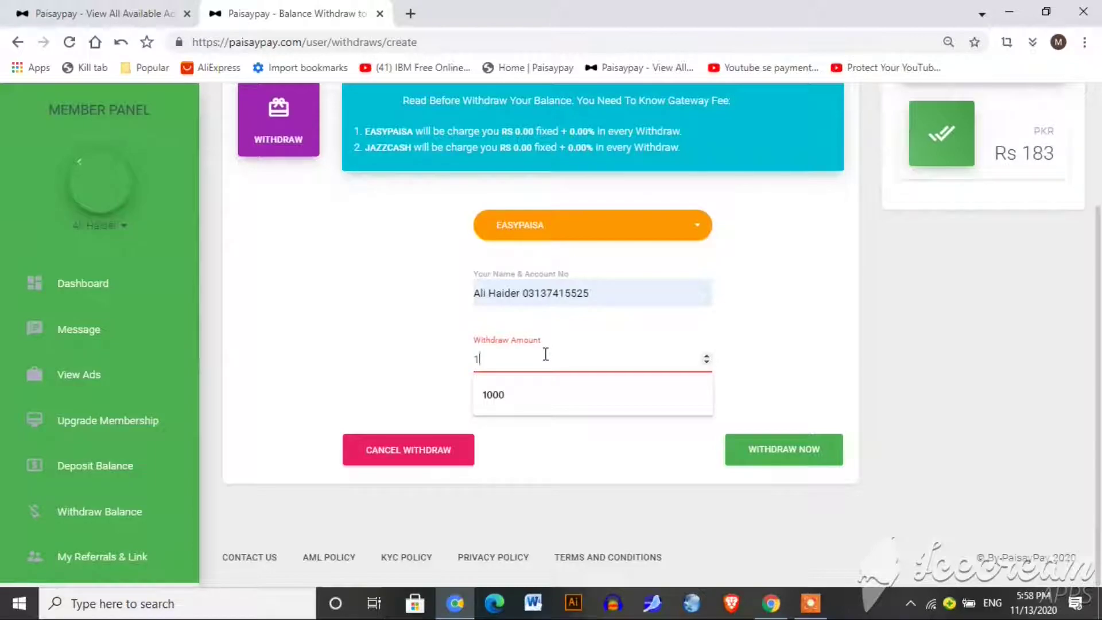
pyautogui.write('8')
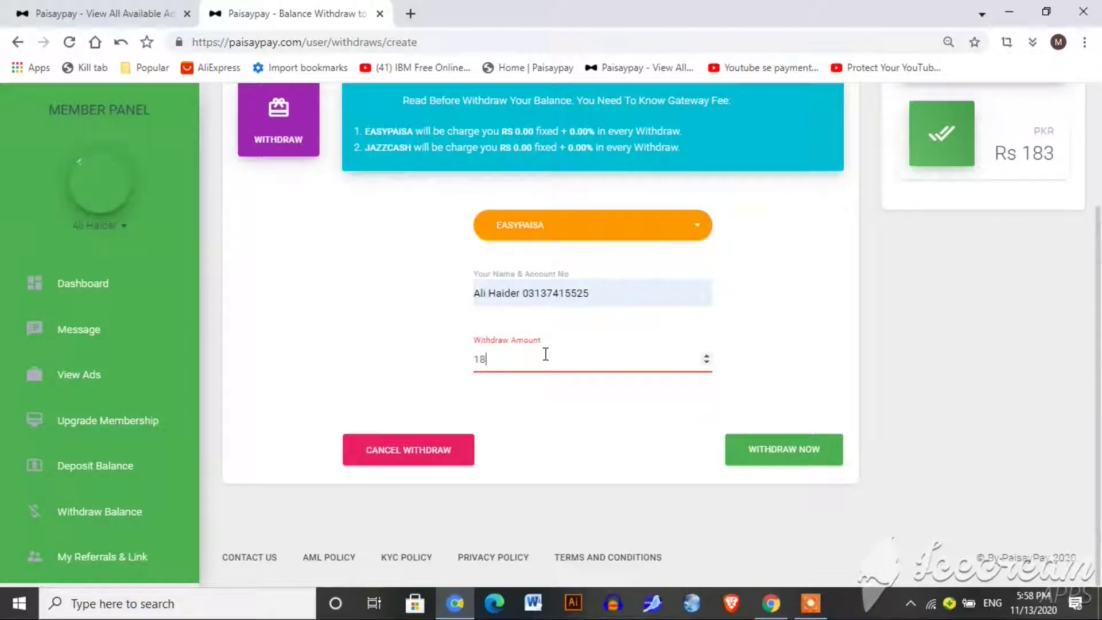
pyautogui.write('3')
pyautogui.click(767, 458)
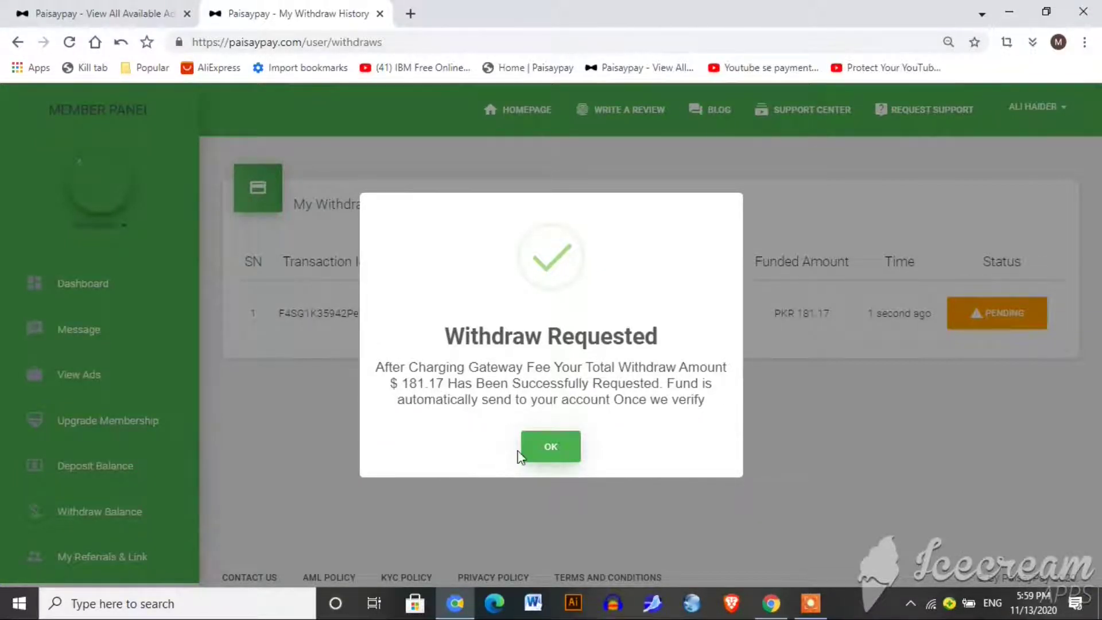
pyautogui.click(552, 450)
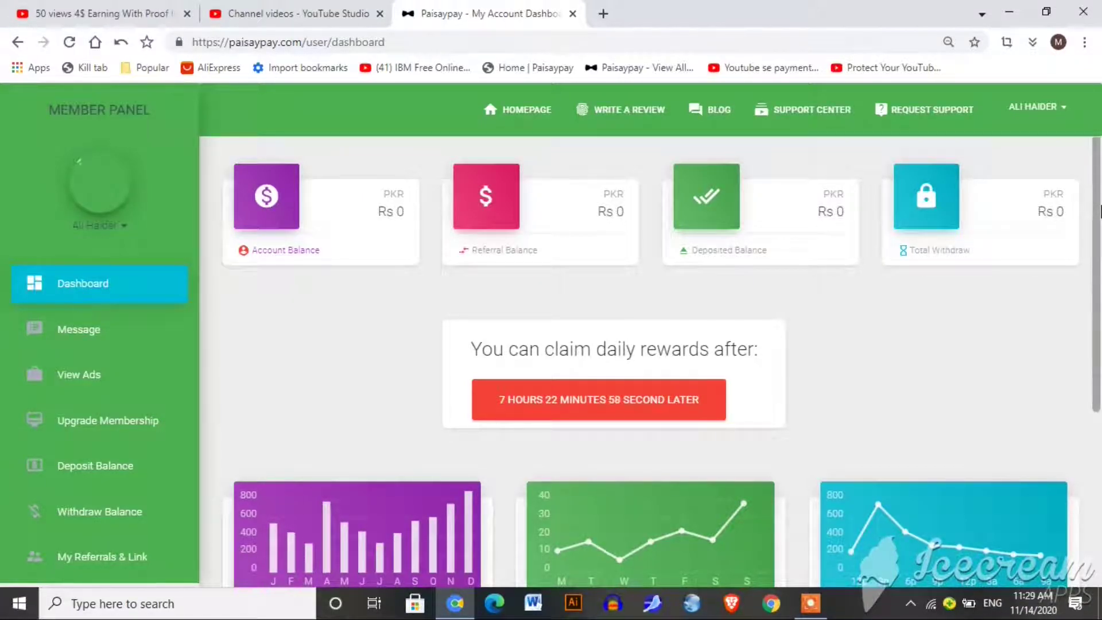
# Open the list of available ads, view the first BASIC PLAN ad and confirm its earnings
pyautogui.moveTo(1098, 210); pyautogui.dragTo(1099, 269)
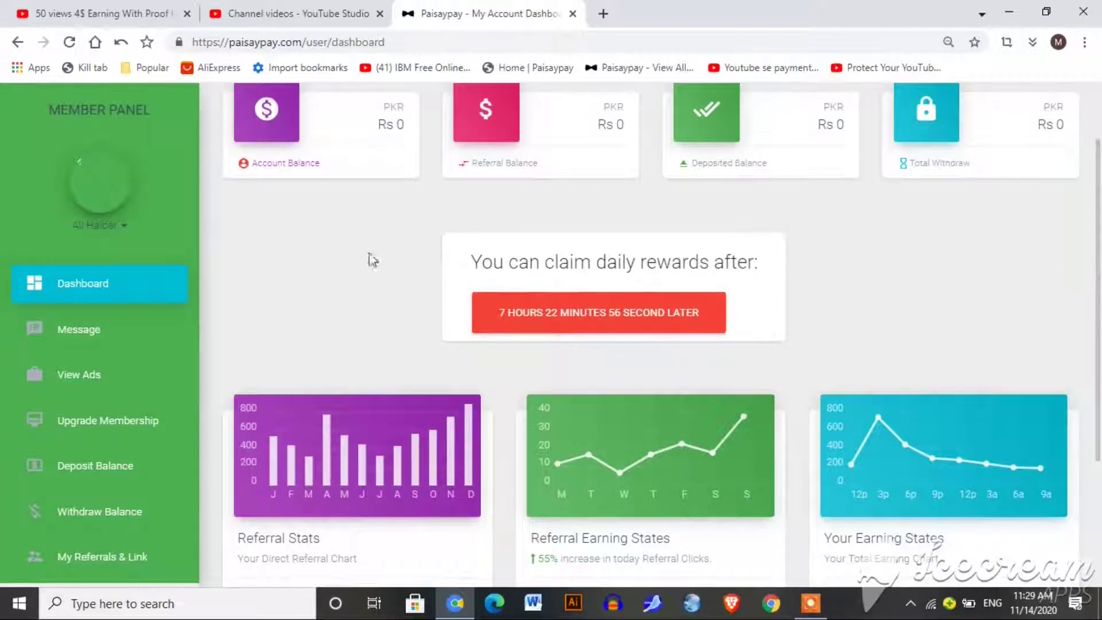
pyautogui.click(116, 377)
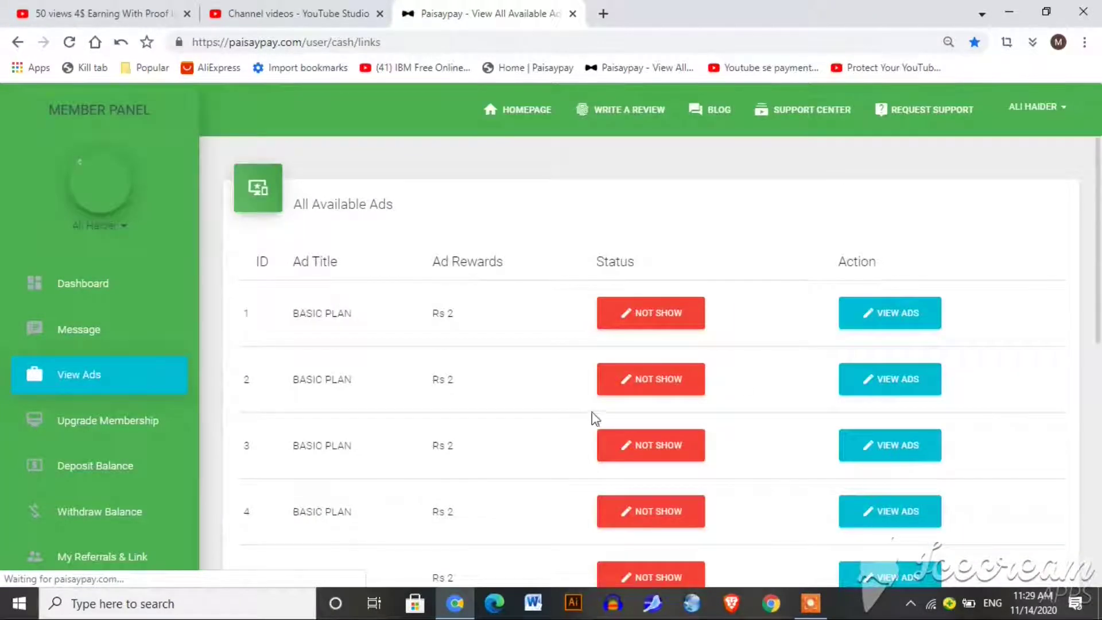
pyautogui.click(911, 326)
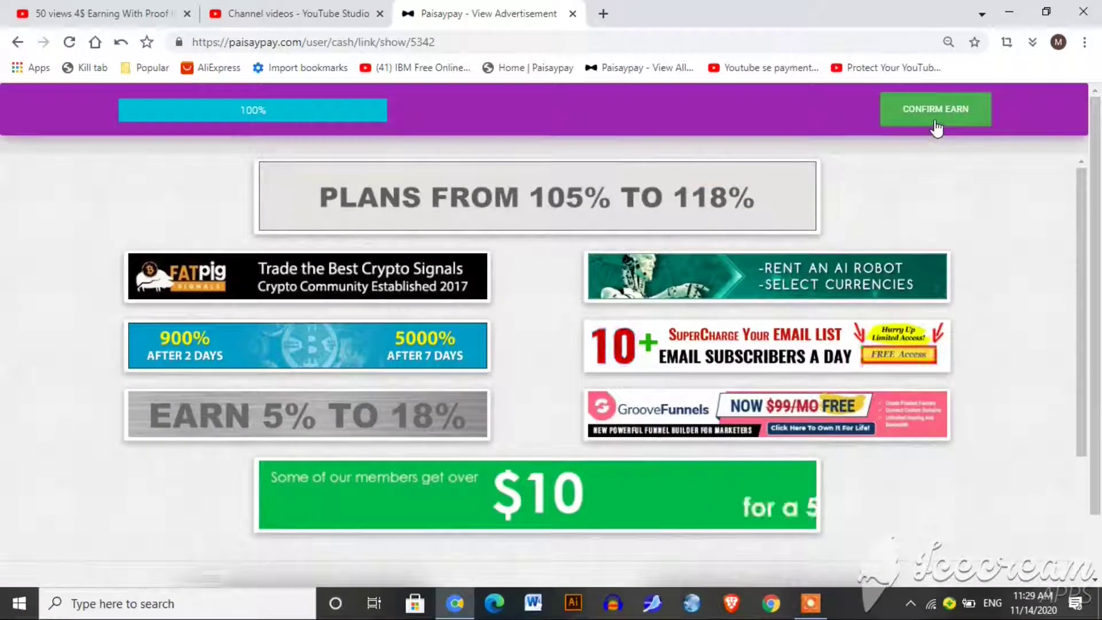
pyautogui.click(937, 127)
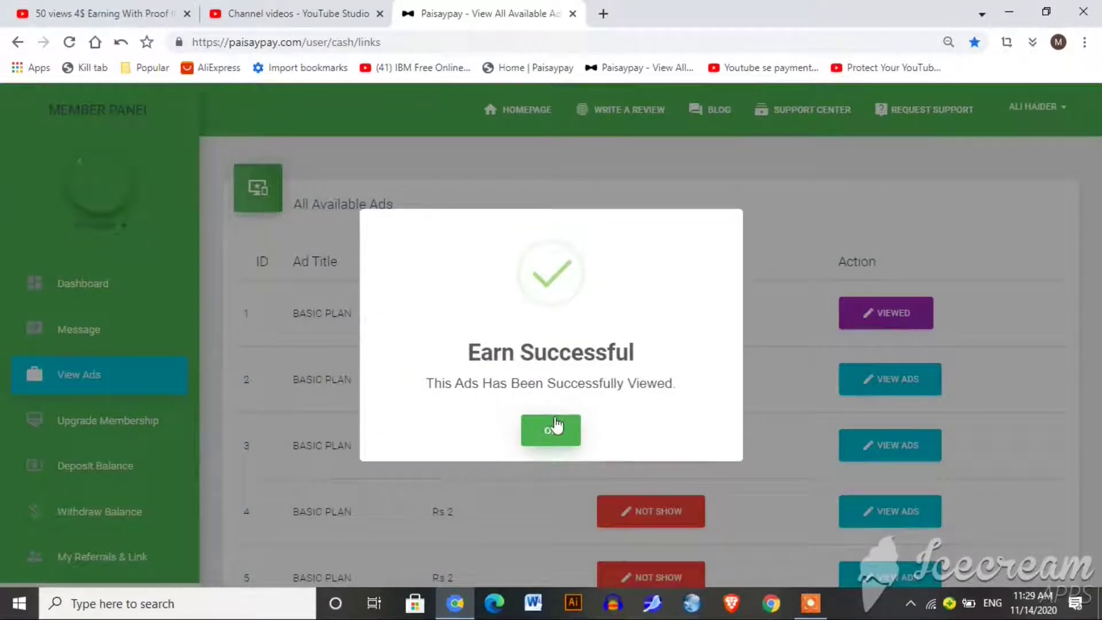
pyautogui.click(557, 423)
# View the second BASIC PLAN ad, confirm its earnings and return to the dashboard to check the account balance
pyautogui.click(883, 395)
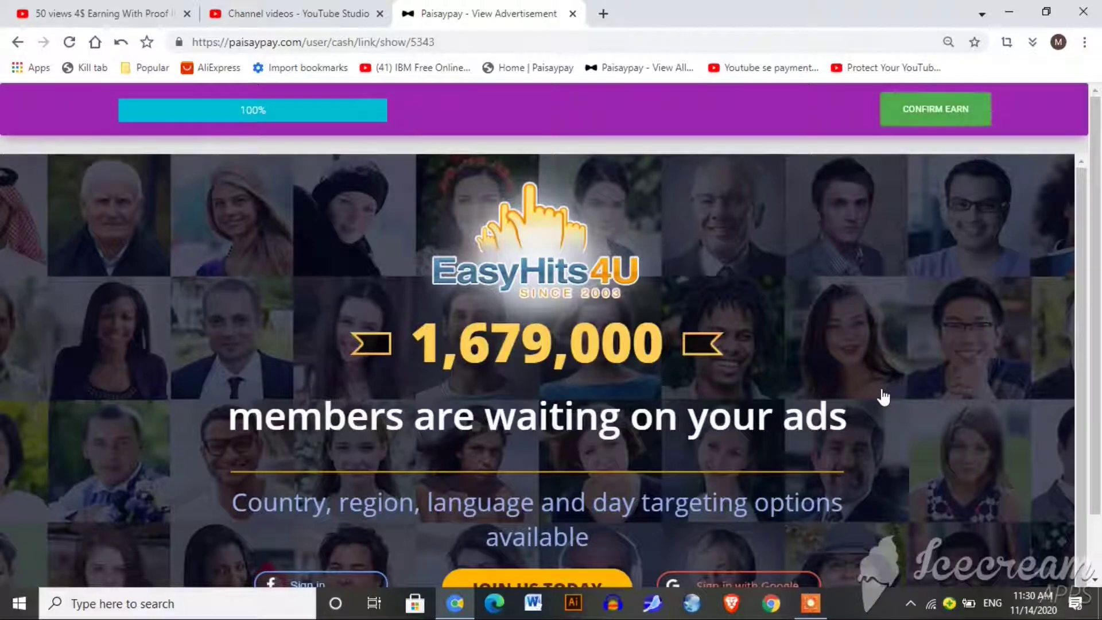
pyautogui.click(930, 110)
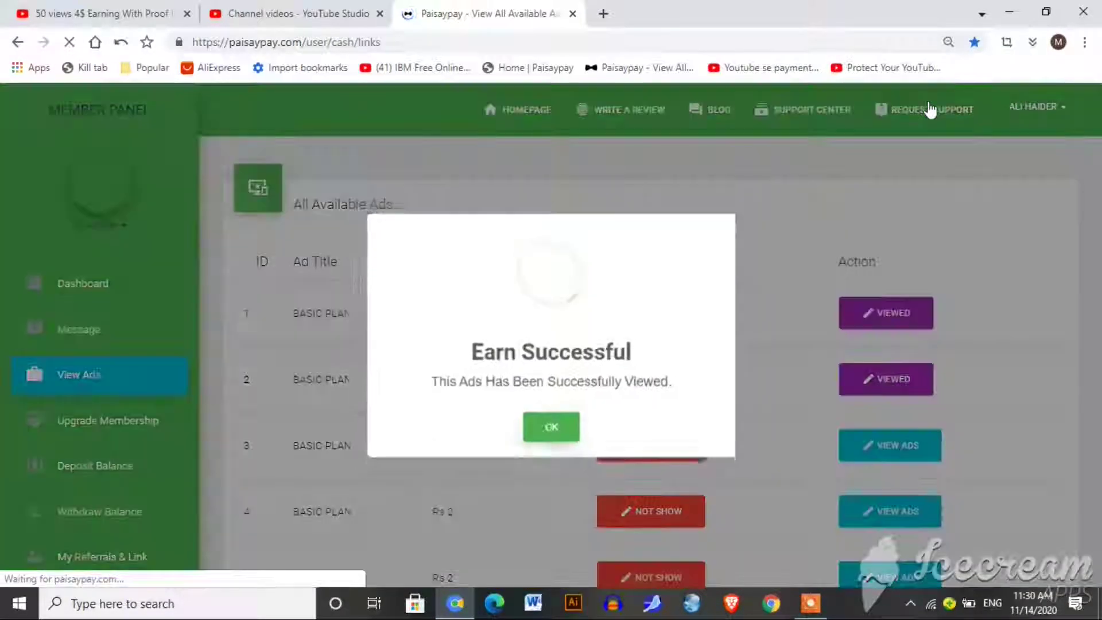
pyautogui.click(553, 435)
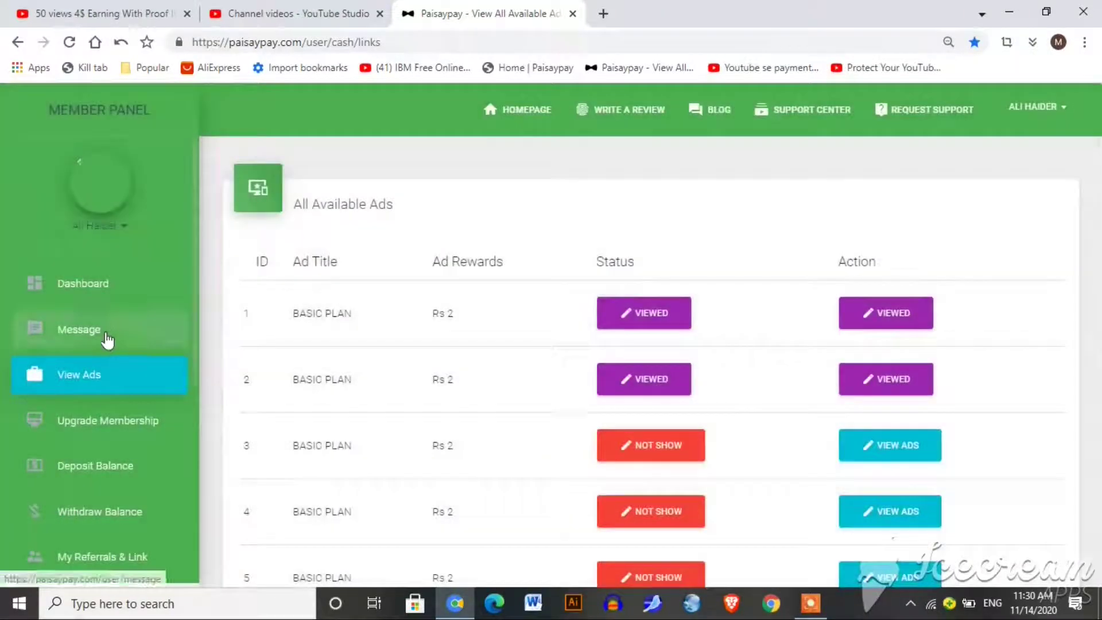
pyautogui.click(104, 299)
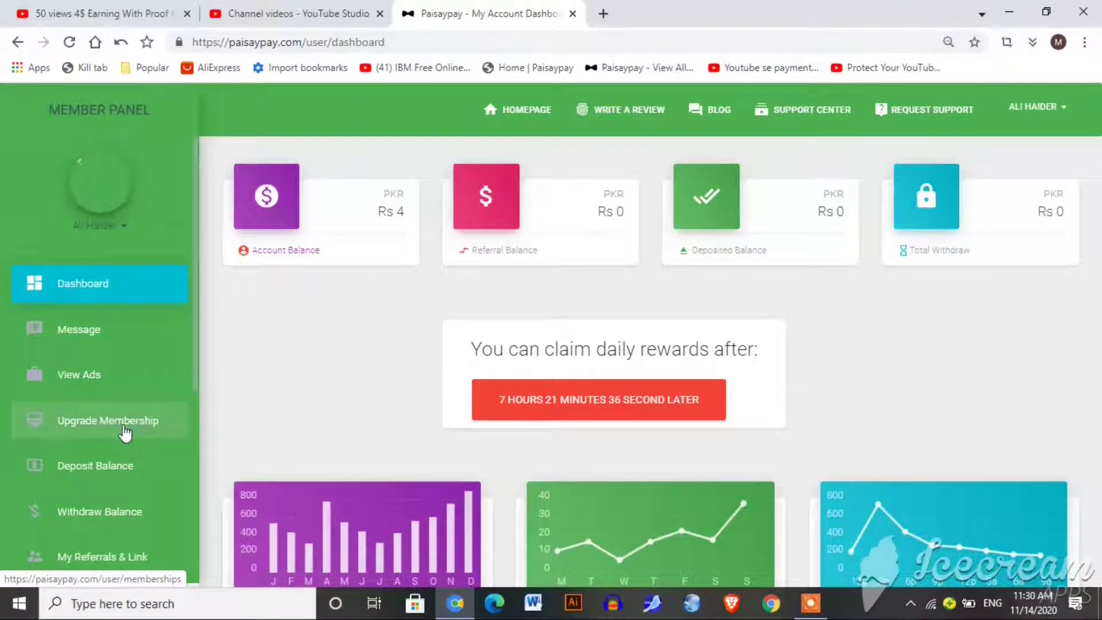
# Open the membership upgrade page and review the prices, daily earnings and withdrawal terms of the plans, including the Refer Plan
pyautogui.click(123, 426)
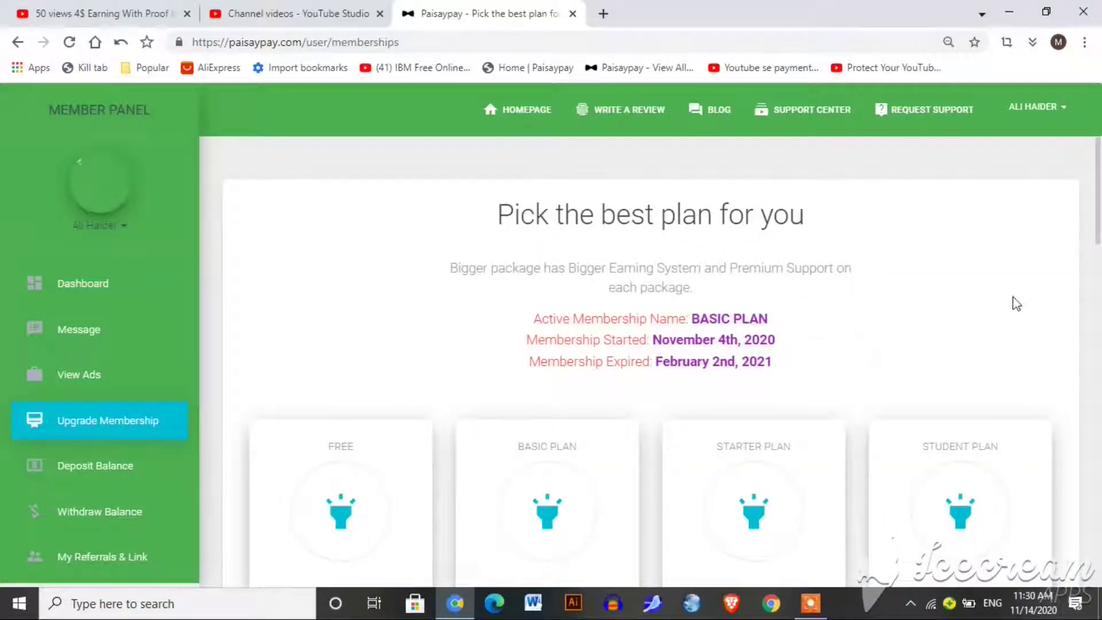
pyautogui.scroll(-2, 1099, 270)
pyautogui.scroll(-9, 811, 234)
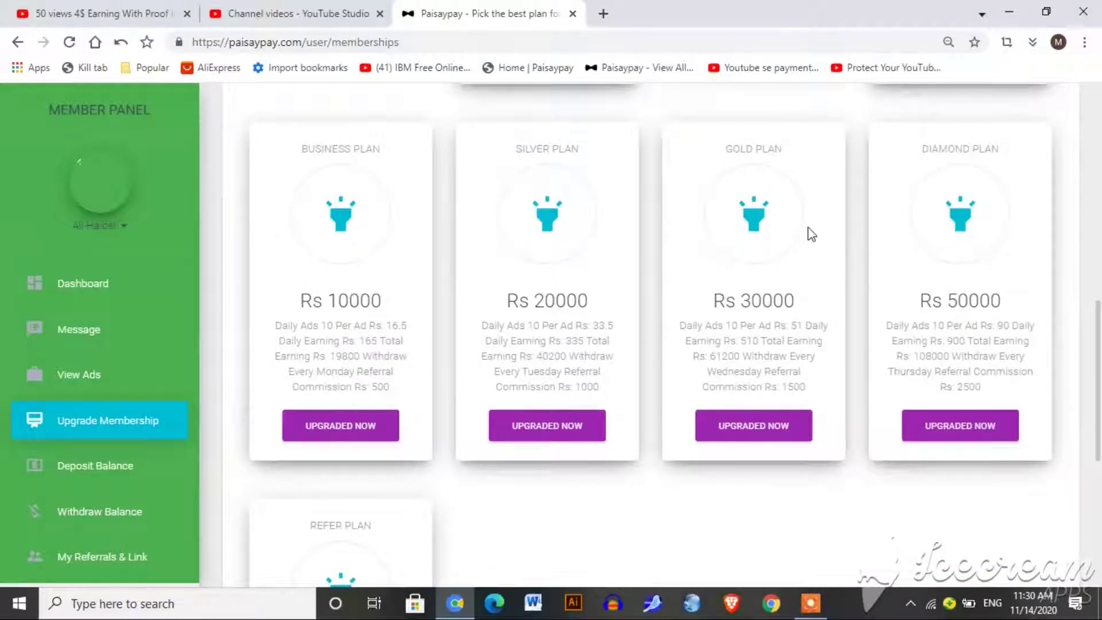
pyautogui.moveTo(1099, 344); pyautogui.dragTo(1099, 194)
pyautogui.scroll(-9, 1098, 192)
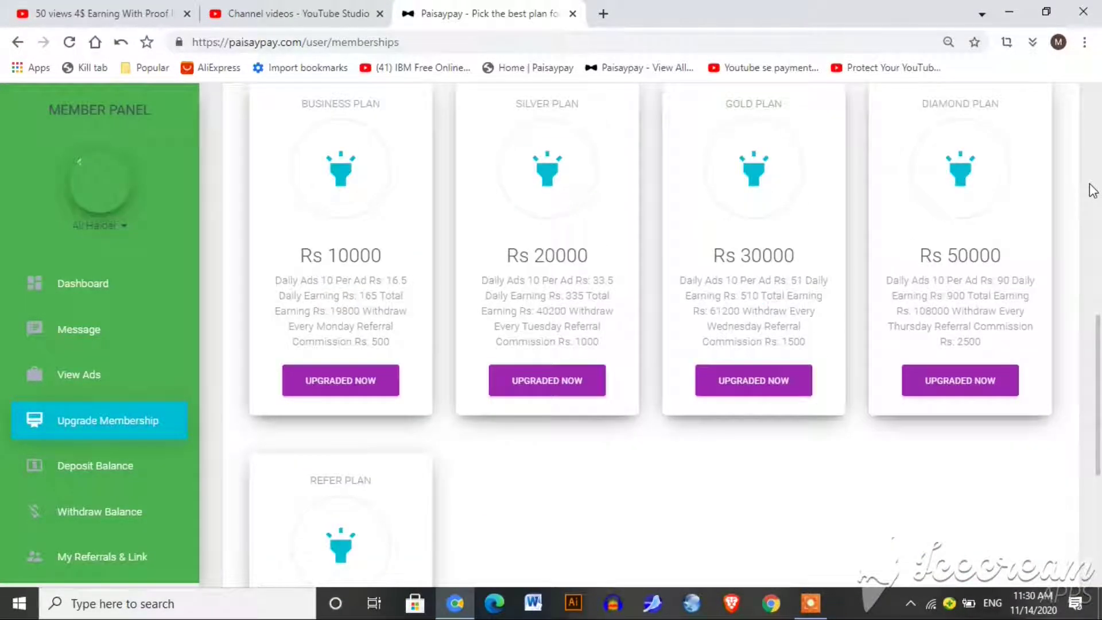
pyautogui.scroll(4, 1093, 189)
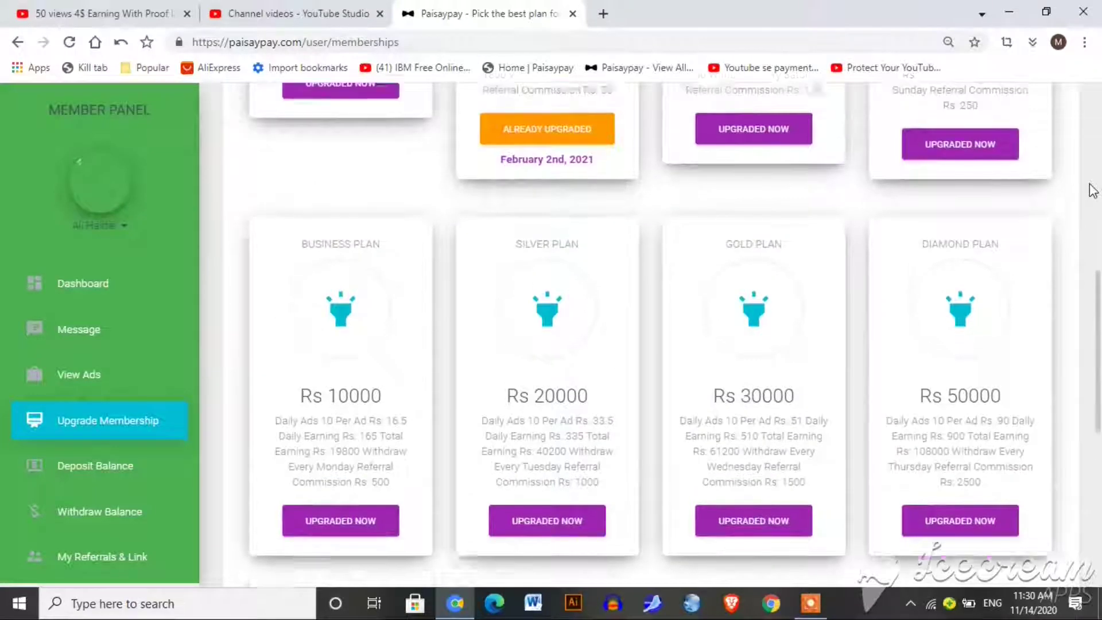
pyautogui.scroll(5, 1093, 191)
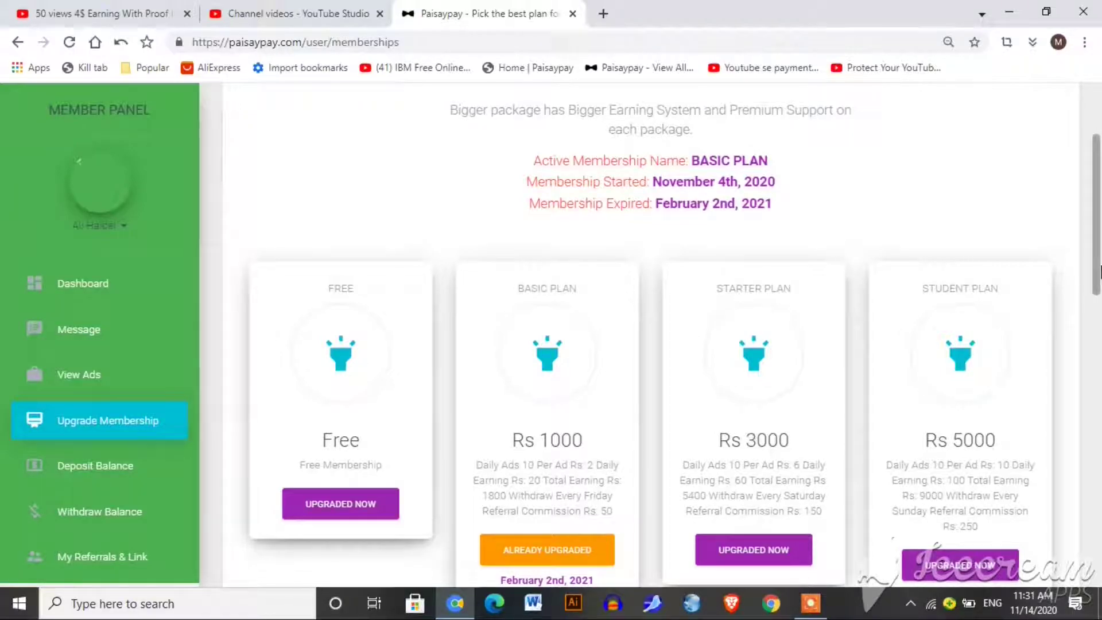
pyautogui.moveTo(1099, 276); pyautogui.dragTo(1099, 420)
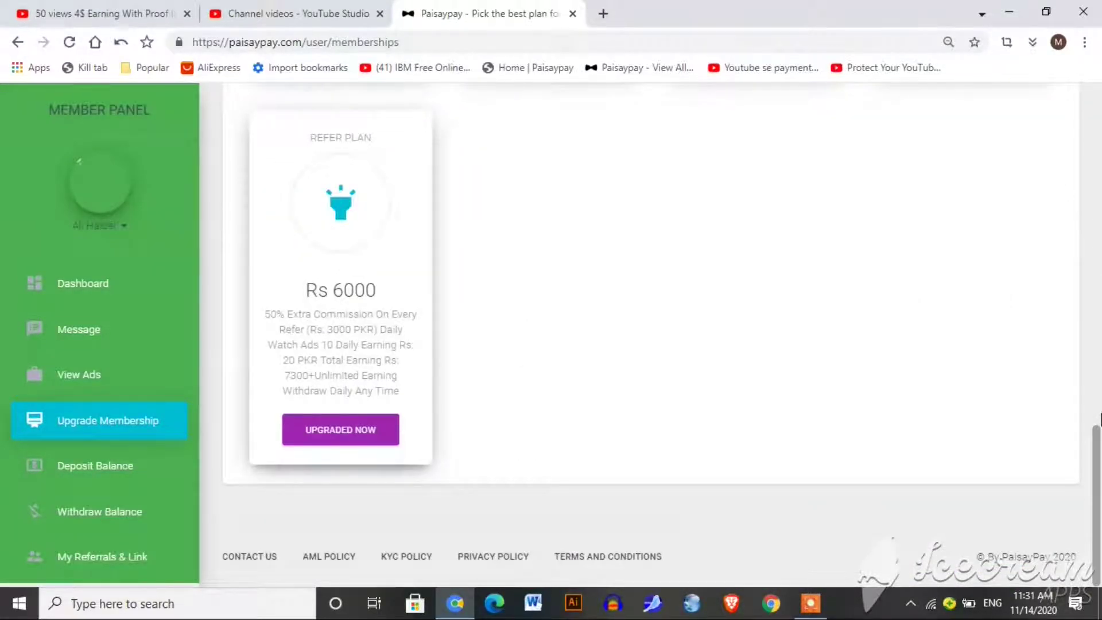
pyautogui.scroll(3, 1099, 419)
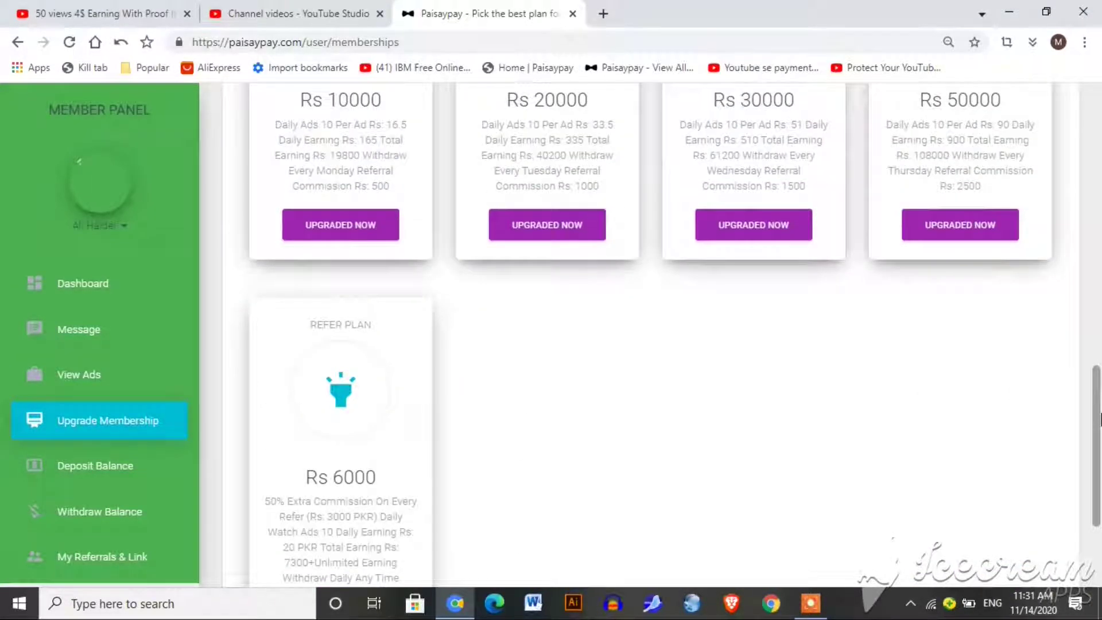
pyautogui.scroll(1, 1100, 419)
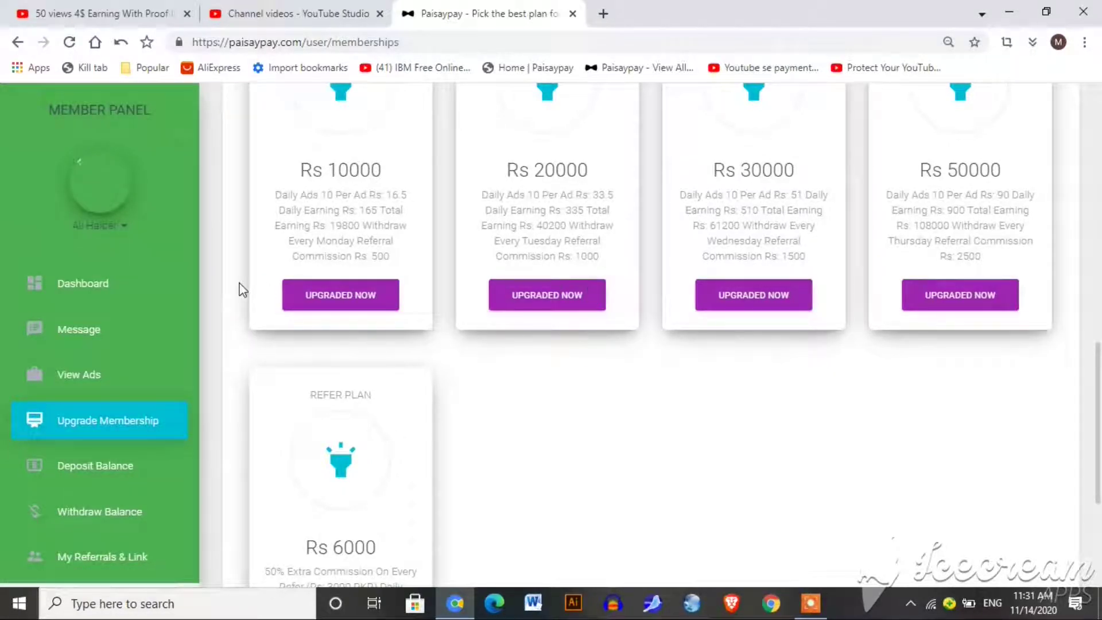
# Return to the list of available ads and open the third BASIC PLAN ad for viewing
pyautogui.click(156, 380)
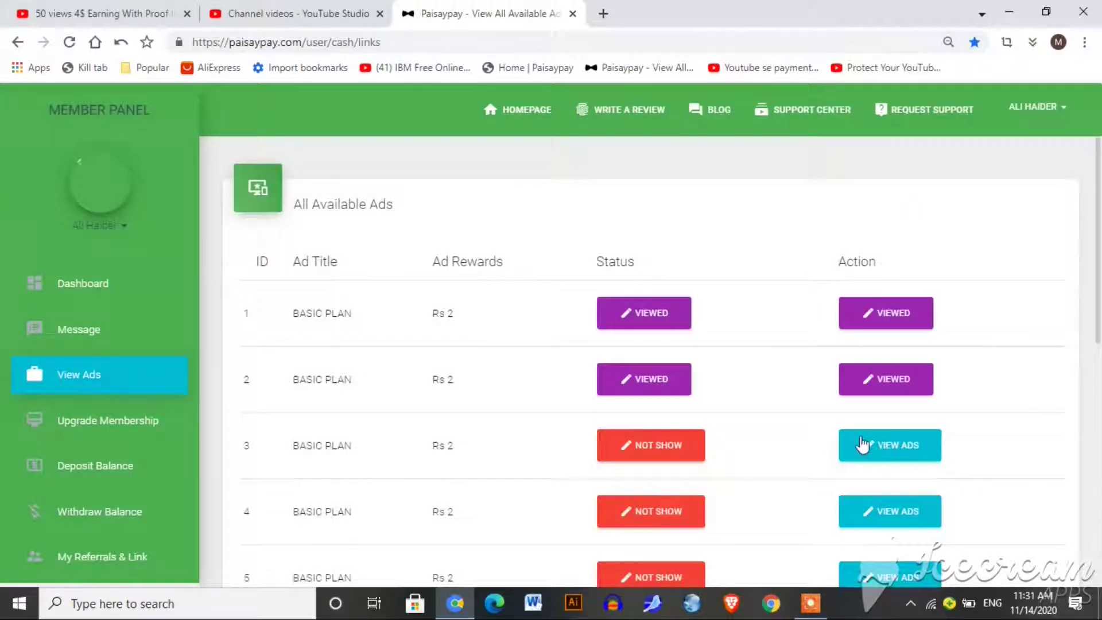
pyautogui.click(880, 445)
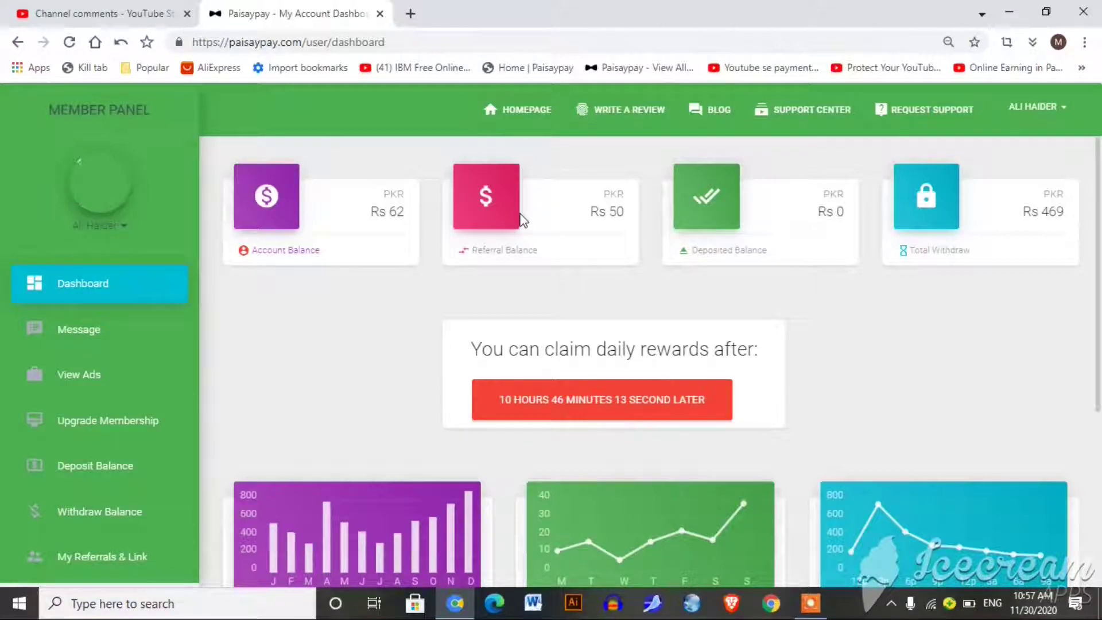
# Review the referral link and the referred member's membership, earnings and join date, and return to the dashboard
pyautogui.click(99, 561)
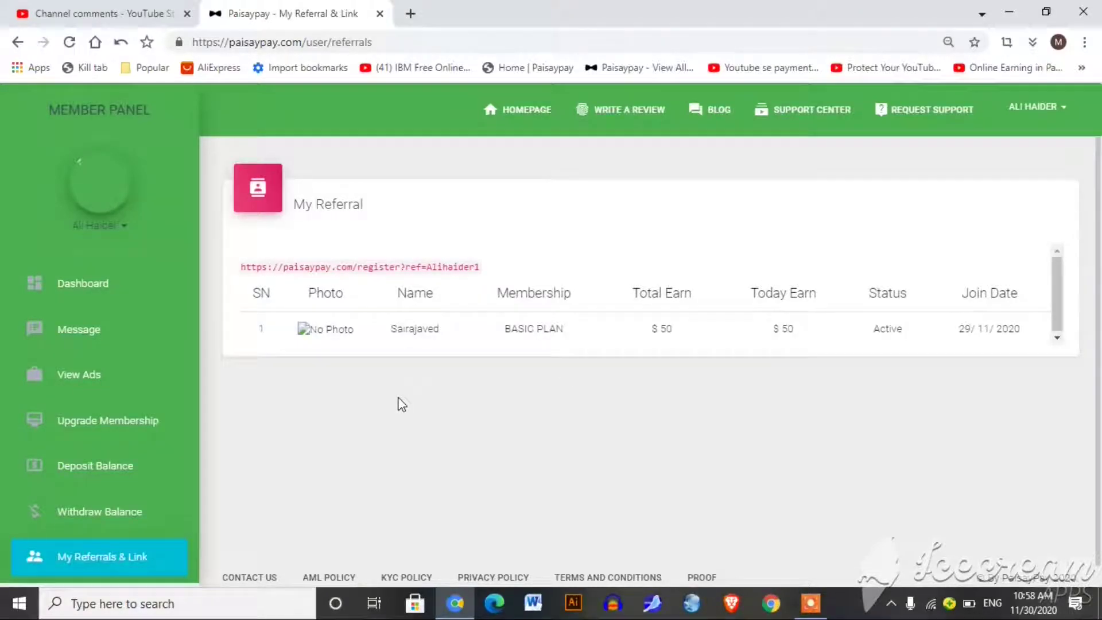
pyautogui.moveTo(1054, 285); pyautogui.dragTo(1055, 301)
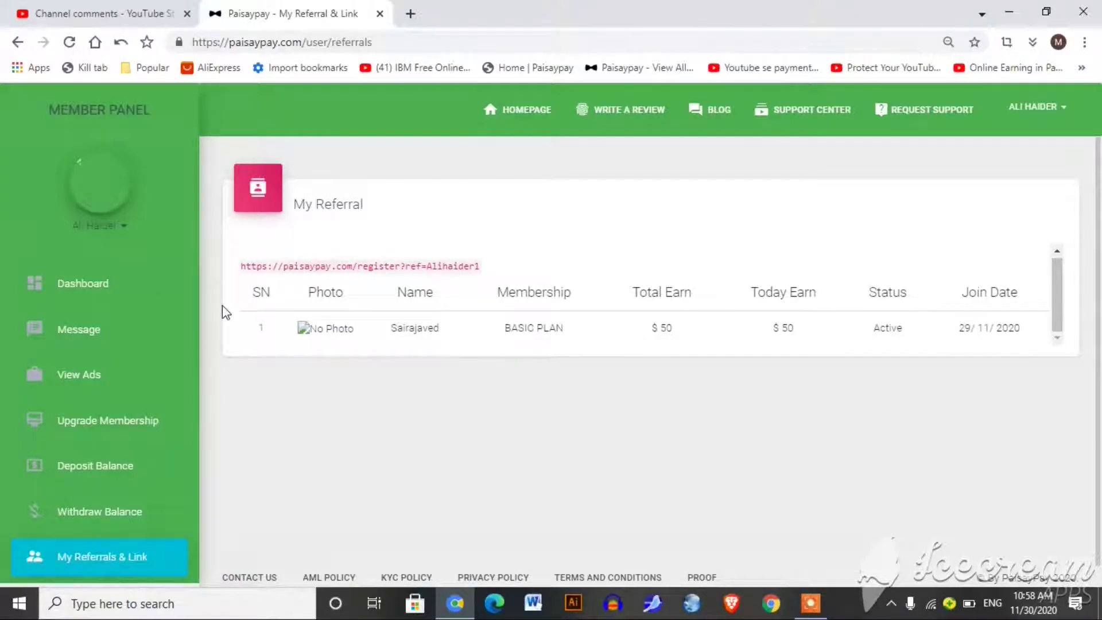
pyautogui.click(144, 288)
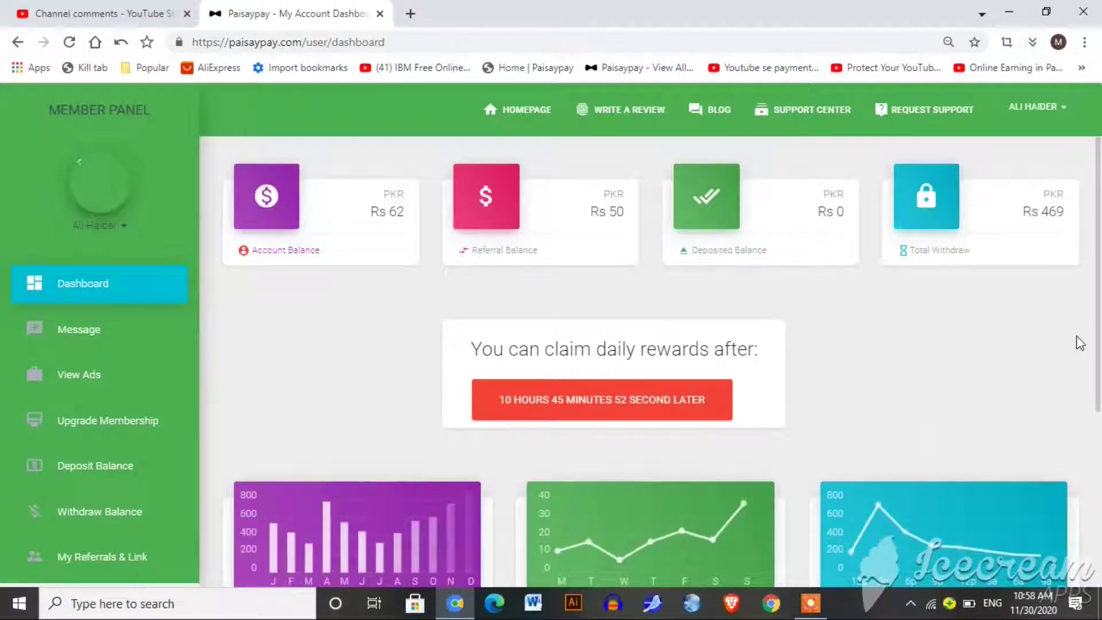
# Open the fund transfer page and set up an exchange of 50 from Referral Balance to Earning Balance
pyautogui.moveTo(195, 359); pyautogui.dragTo(192, 409)
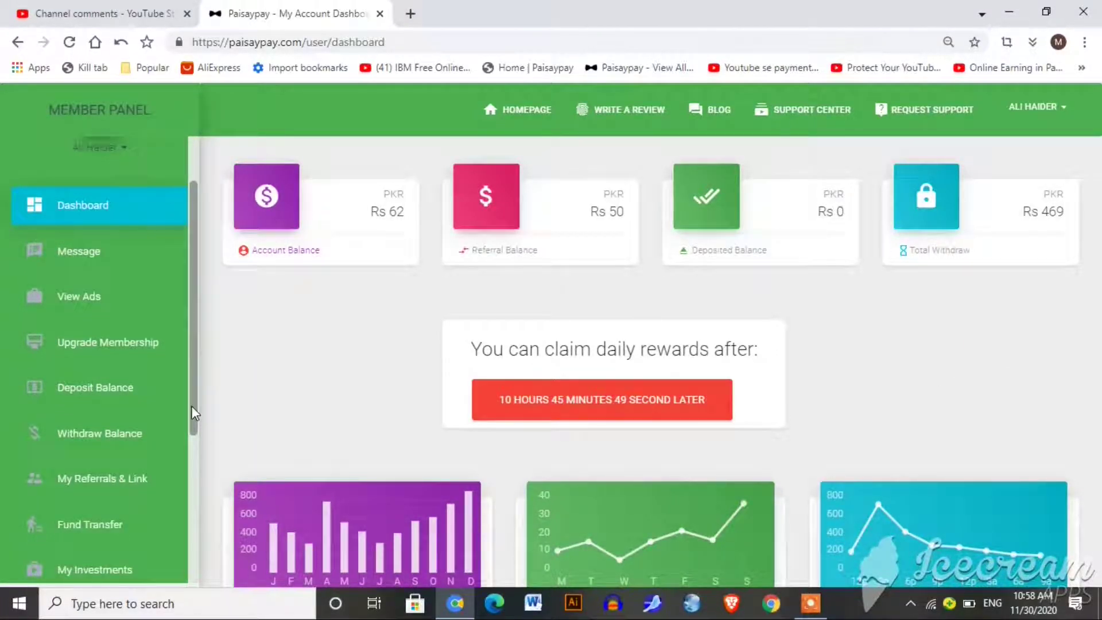
pyautogui.click(110, 524)
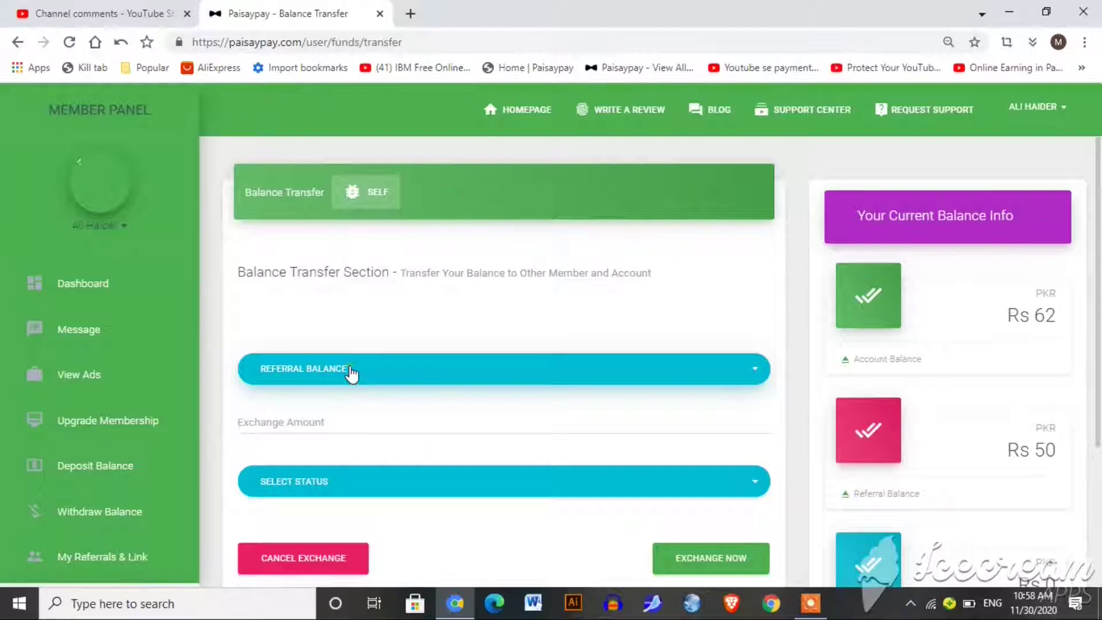
pyautogui.click(351, 373)
pyautogui.click(345, 408)
pyautogui.click(393, 425)
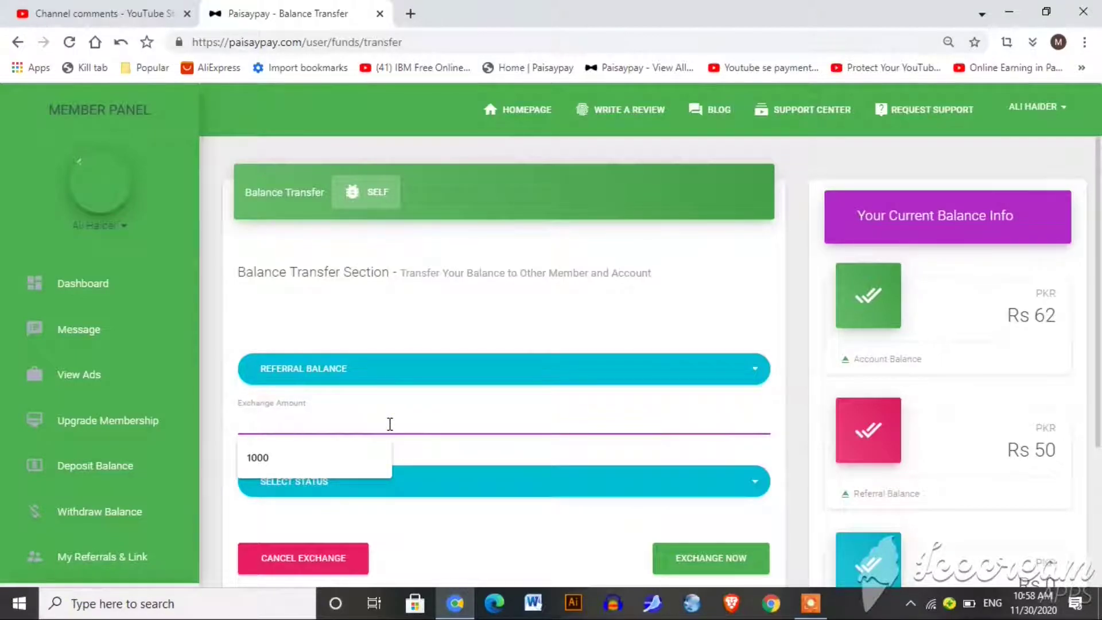
pyautogui.write('50')
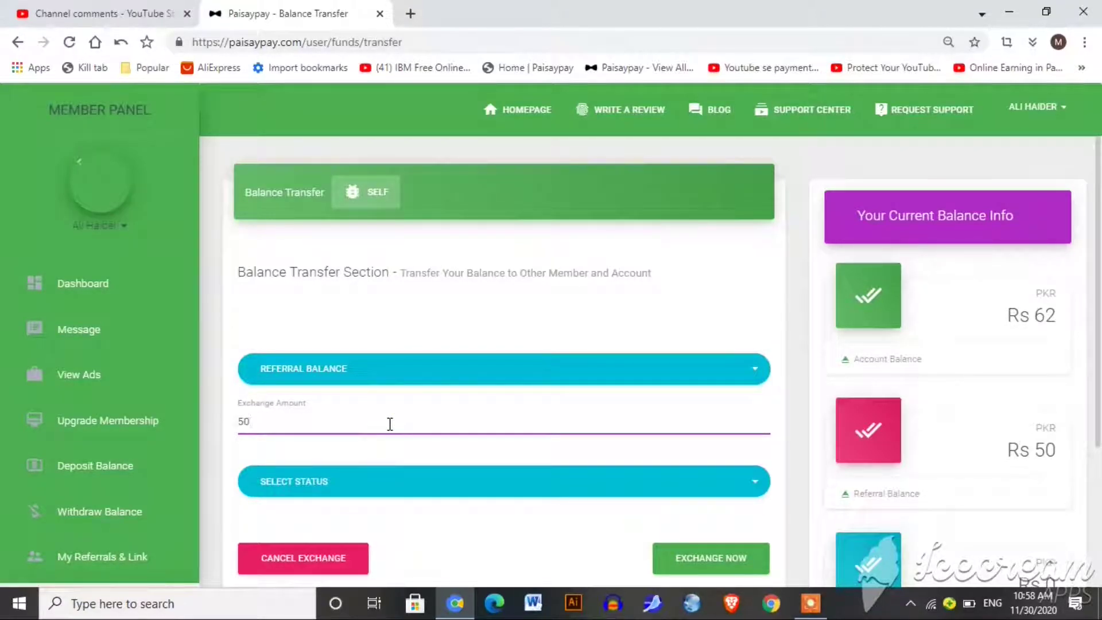
pyautogui.click(388, 487)
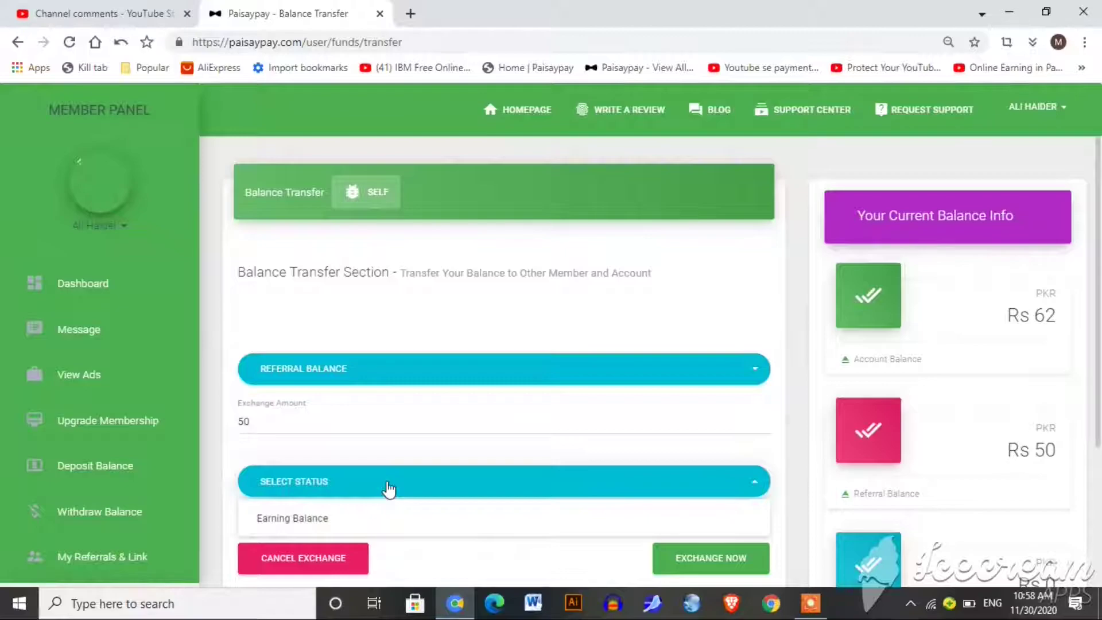
pyautogui.click(391, 518)
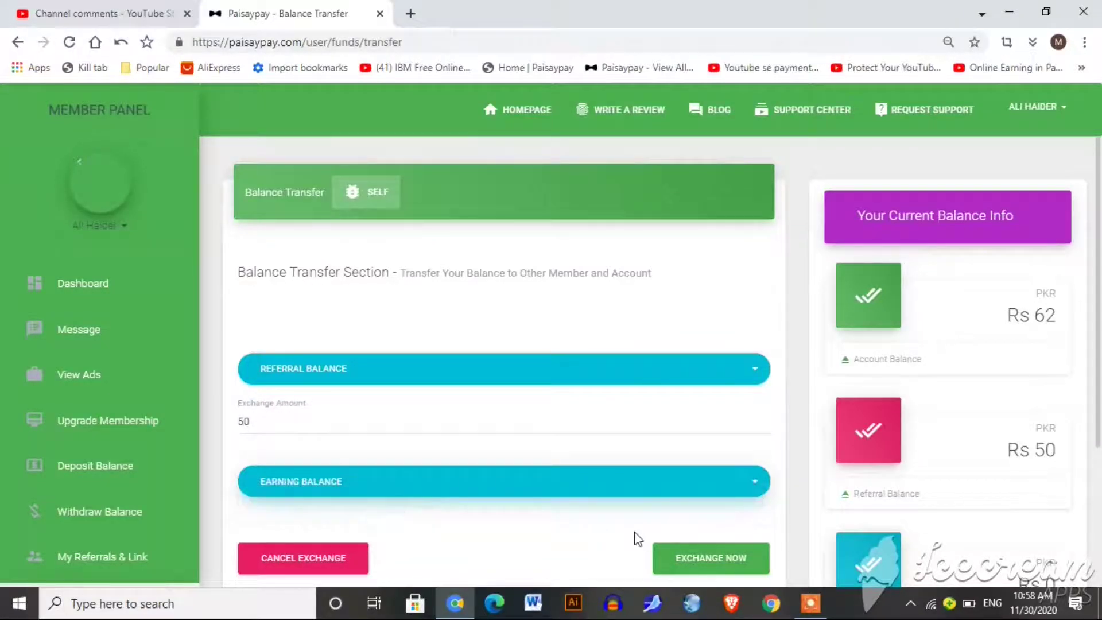
# Submit the balance exchange, dismiss the confirmation, check the current balance info and go back to the dashboard
pyautogui.click(703, 561)
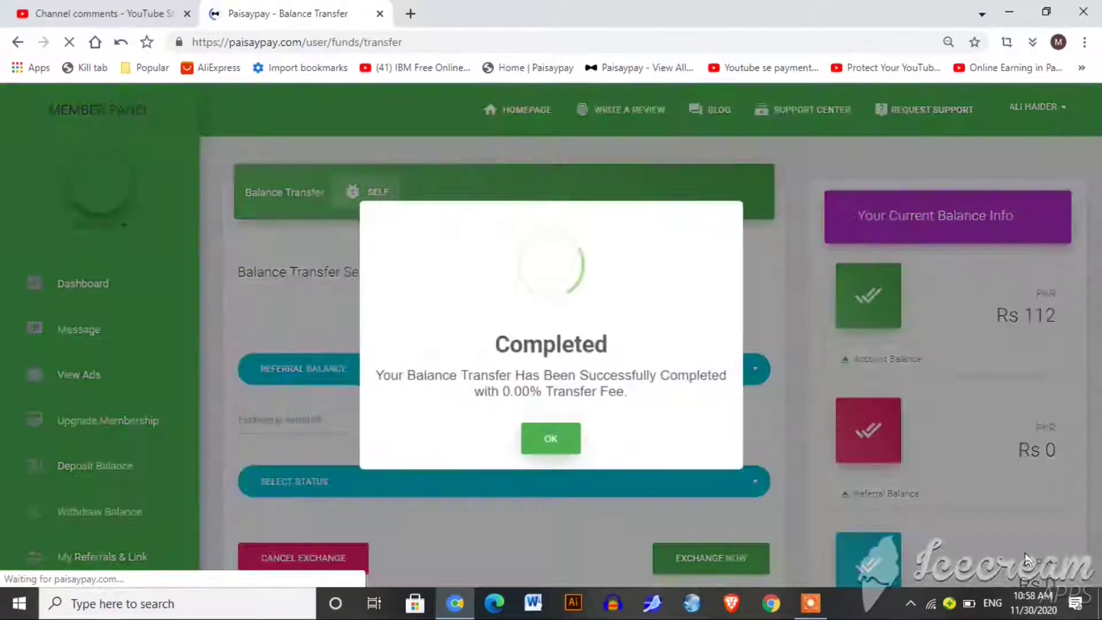
pyautogui.click(551, 440)
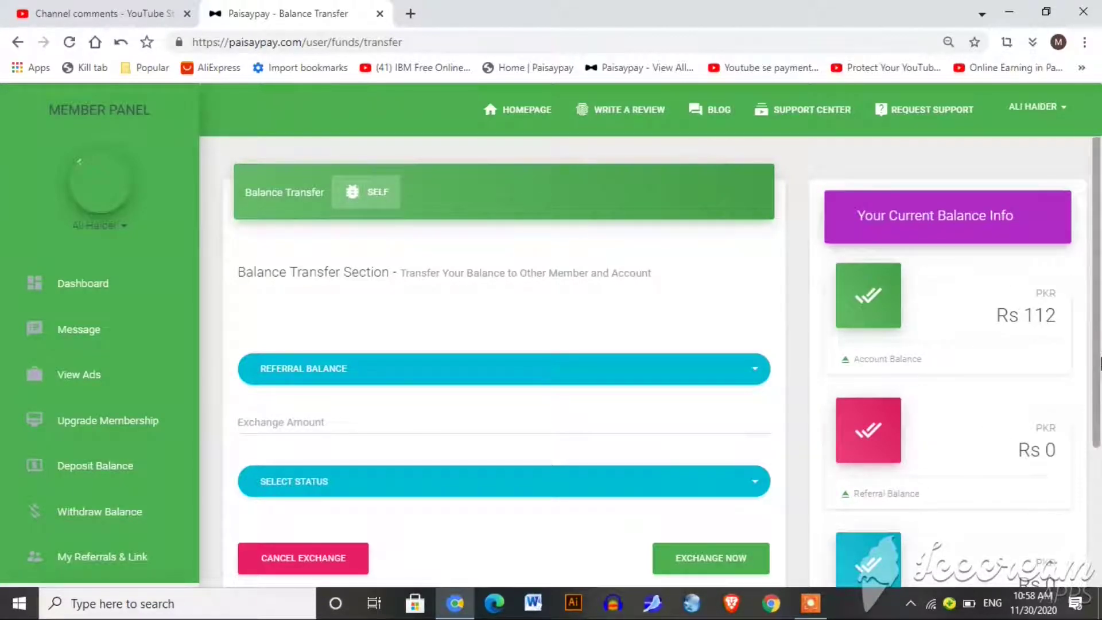
pyautogui.scroll(-3, 1099, 428)
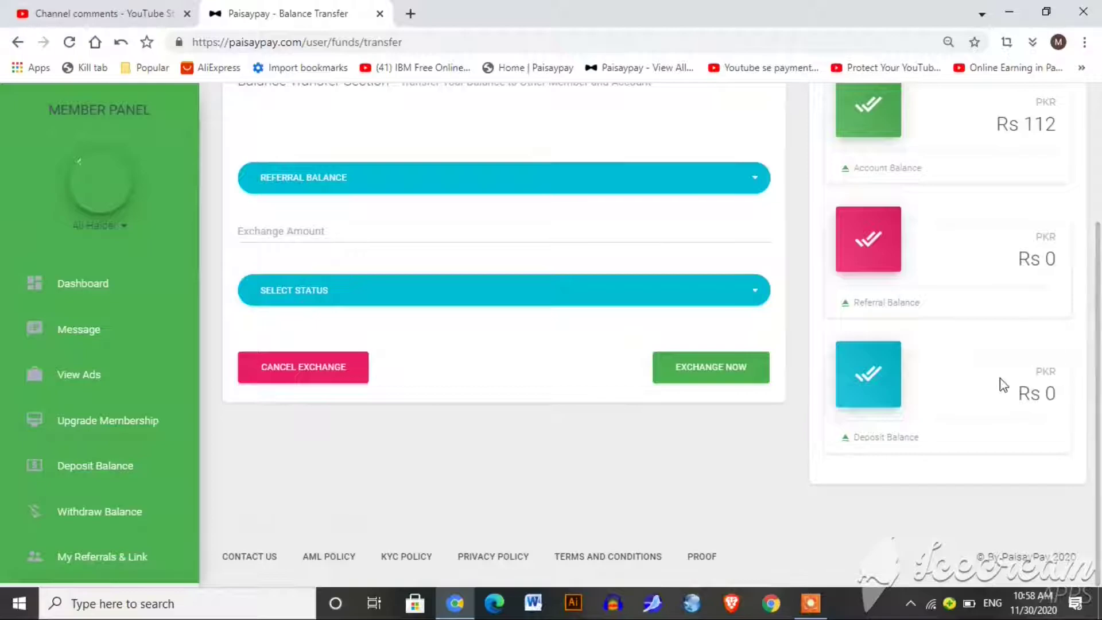
pyautogui.click(132, 292)
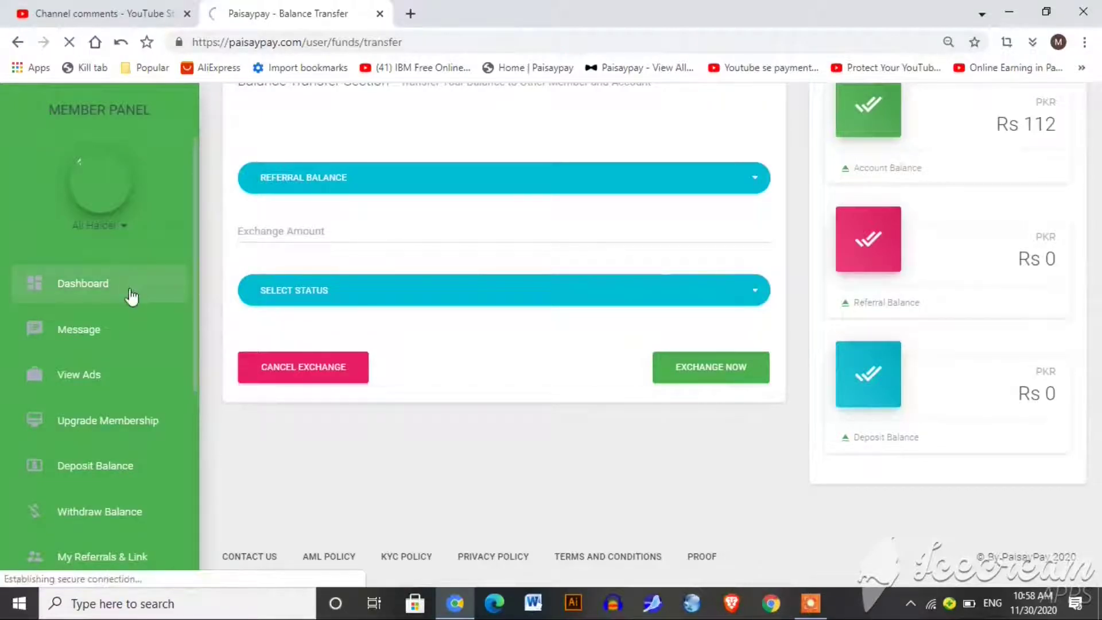